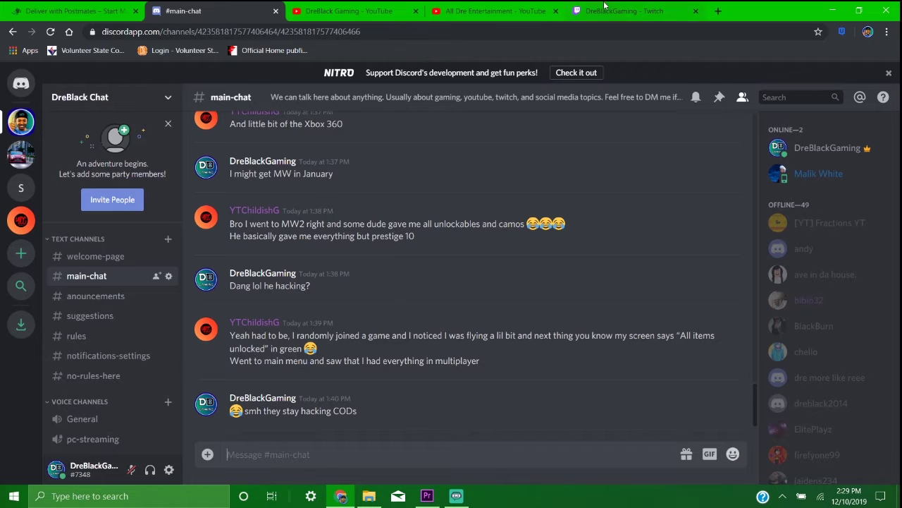
# Move the DreBlackGaming Twitch tab right after the Discord tab, then open #anouncements.
pyautogui.click(604, 9)
pyautogui.click(197, 9)
pyautogui.moveTo(588, 11); pyautogui.dragTo(228, 6)
pyautogui.click(228, 6)
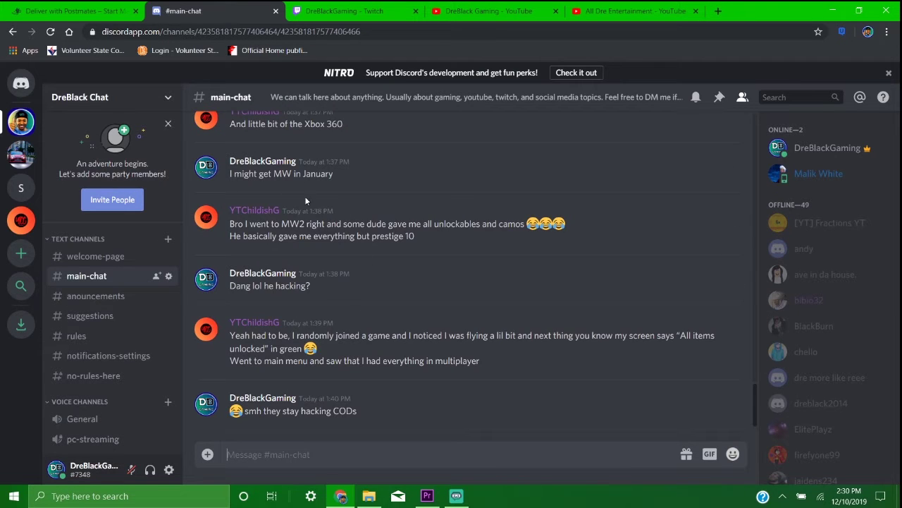
pyautogui.click(106, 302)
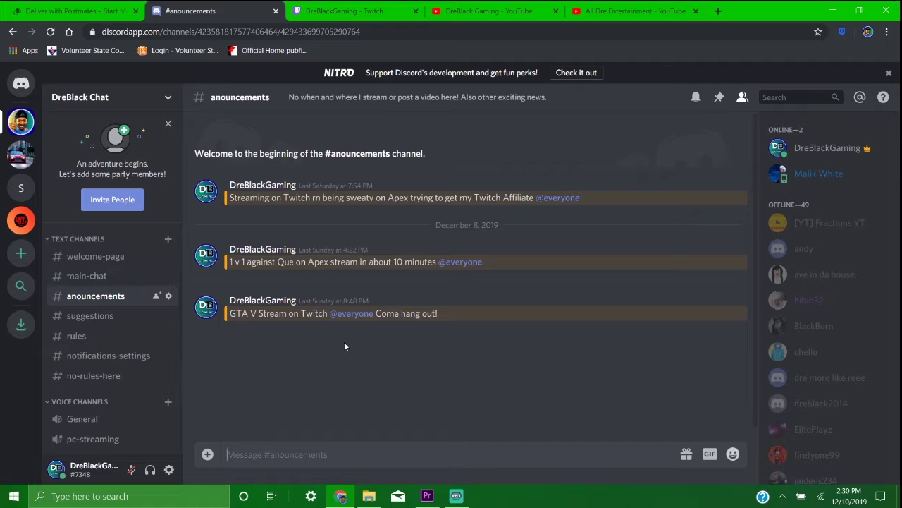
# Look at the DreBlack Gaming and All Dre Entertainment YouTube channels, then return to Discord.
pyautogui.click(486, 12)
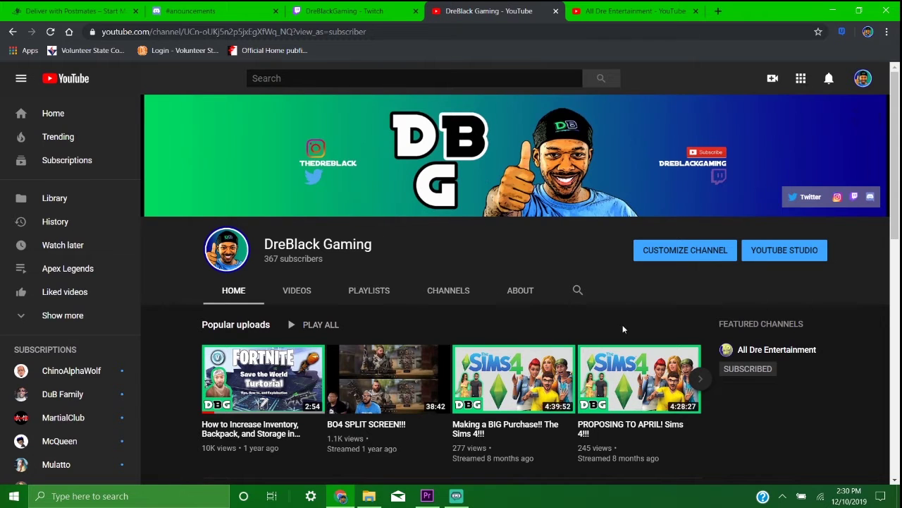
pyautogui.click(600, 14)
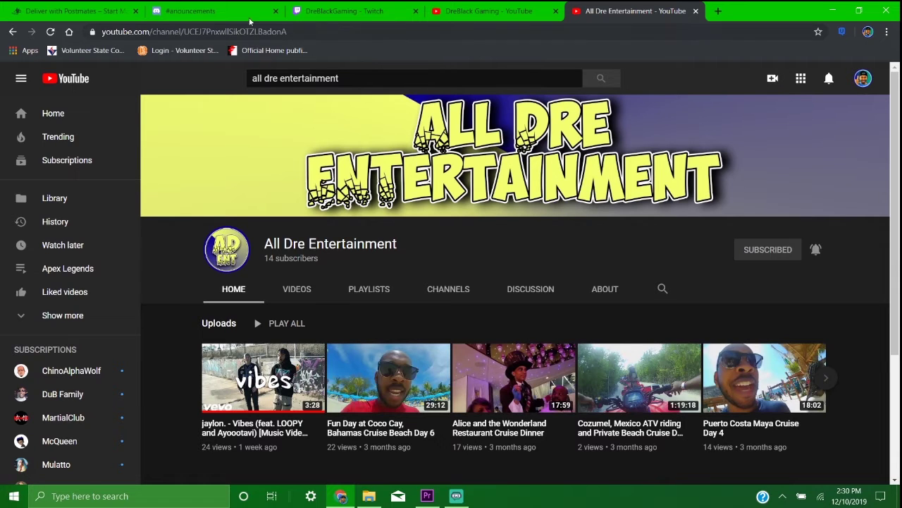
pyautogui.click(218, 11)
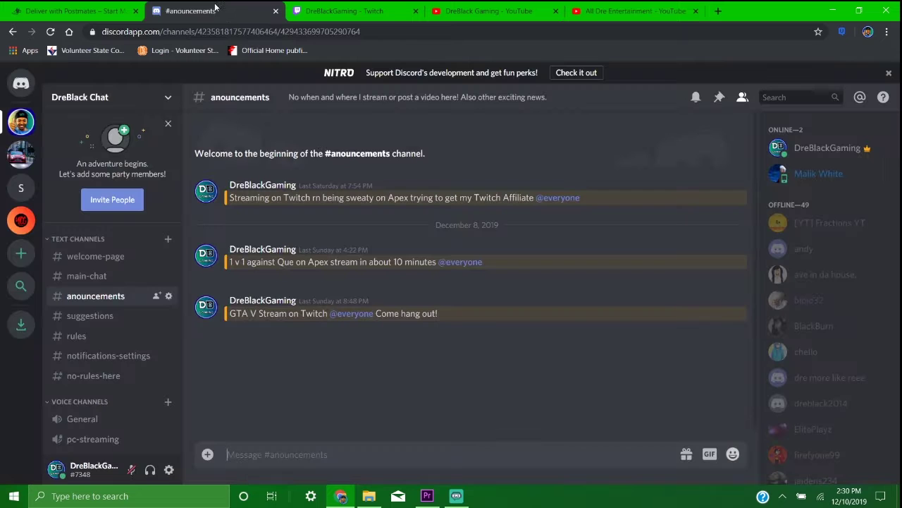
# Flip between #main-chat and #anouncements, ending on #main-chat, then view the Twitch page.
pyautogui.click(111, 281)
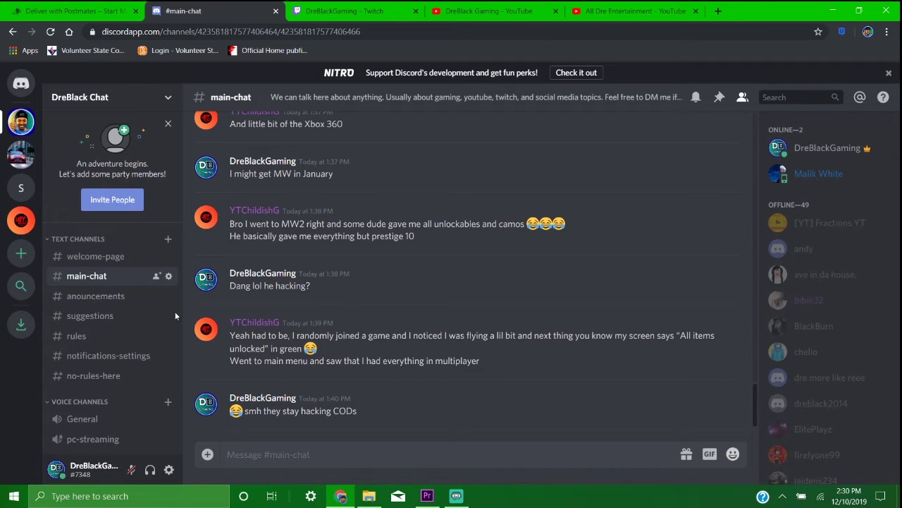
pyautogui.click(122, 296)
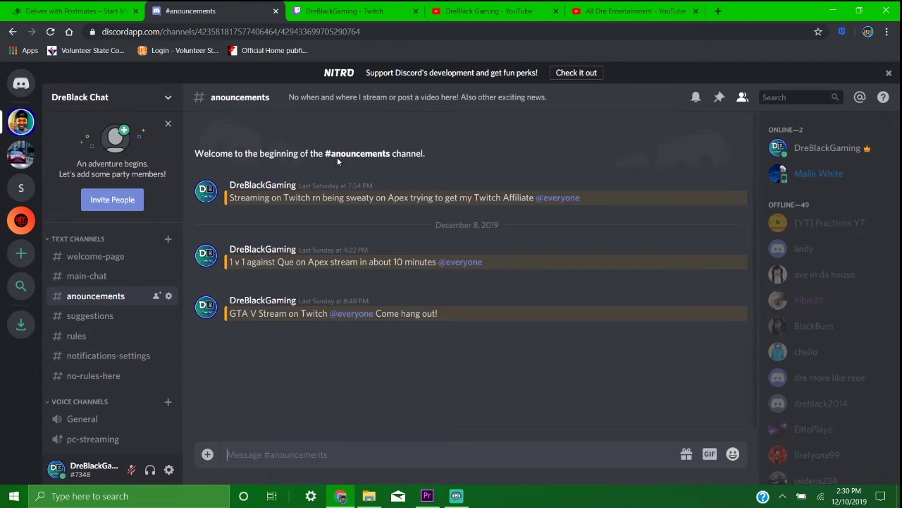
pyautogui.click(100, 279)
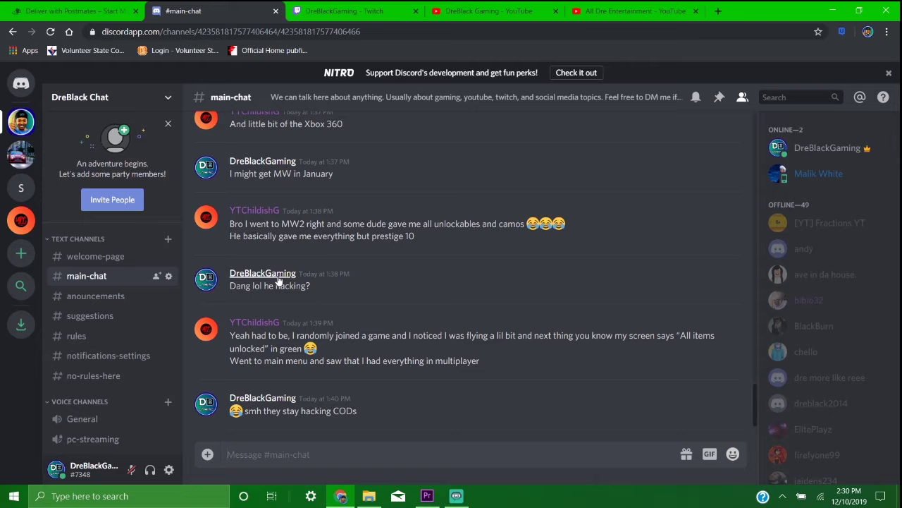
pyautogui.click(345, 7)
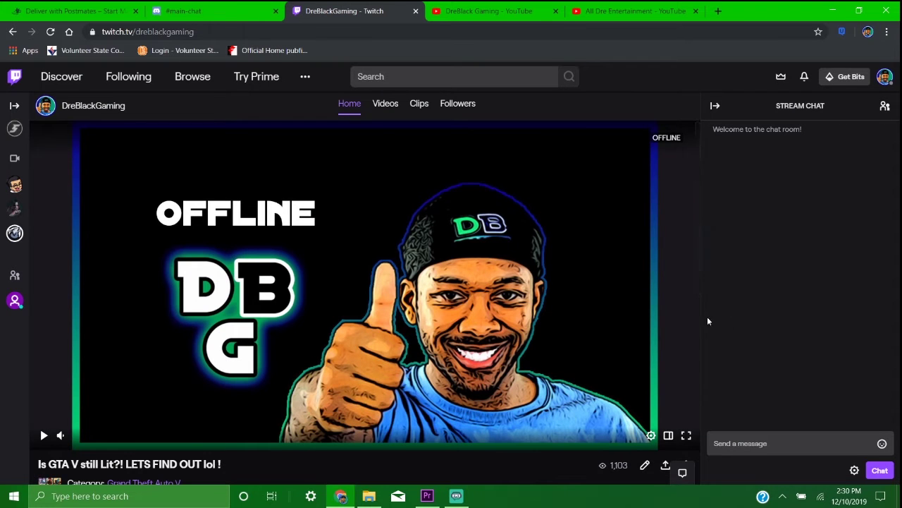
# Review the DreBlackGaming Twitch page and signed-in account, then switch to the DreBlack Gaming YouTube channel.
pyautogui.scroll(-6, 628, 378)
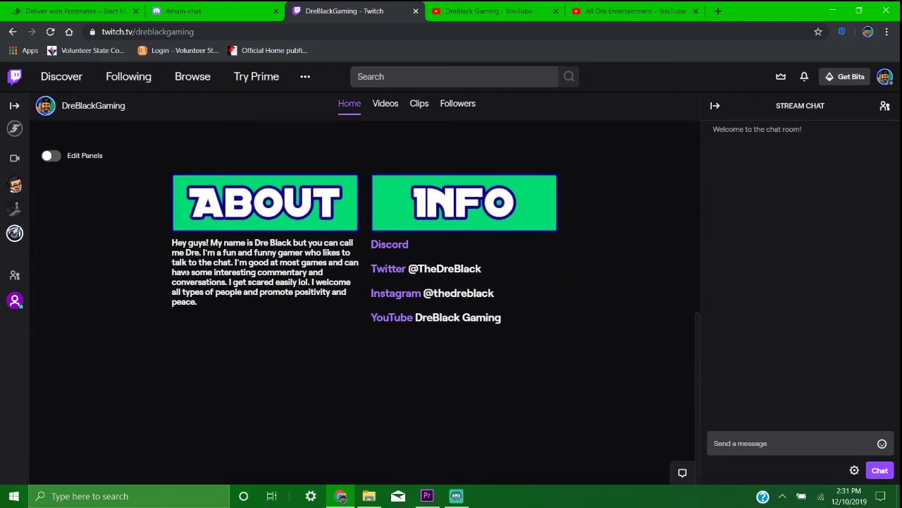
pyautogui.scroll(6, 533, 406)
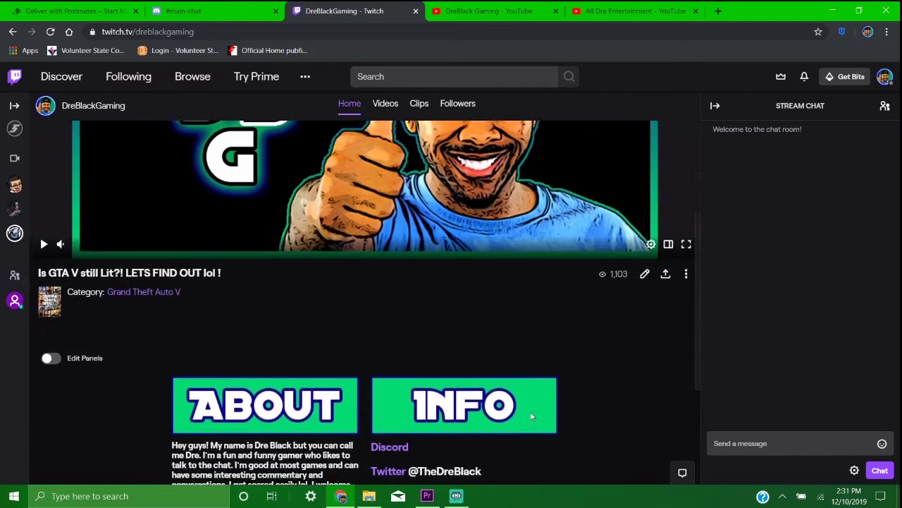
pyautogui.click(889, 82)
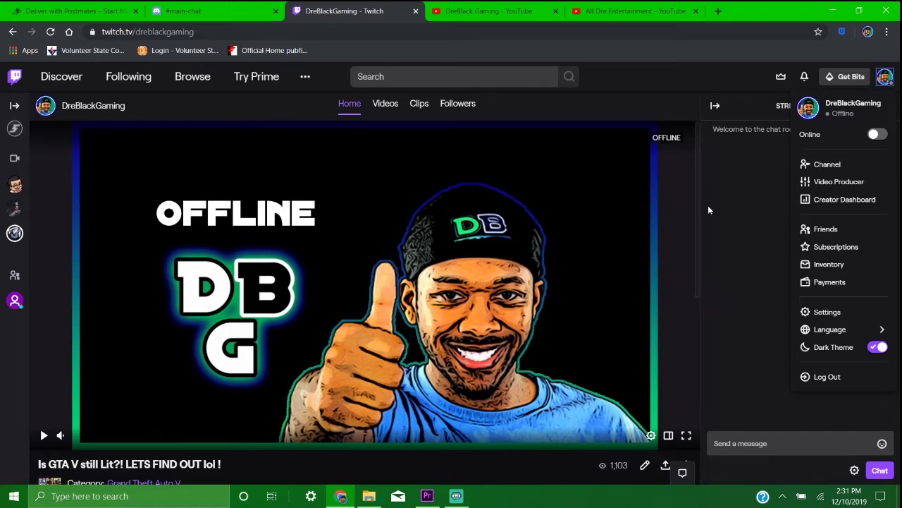
pyautogui.click(726, 255)
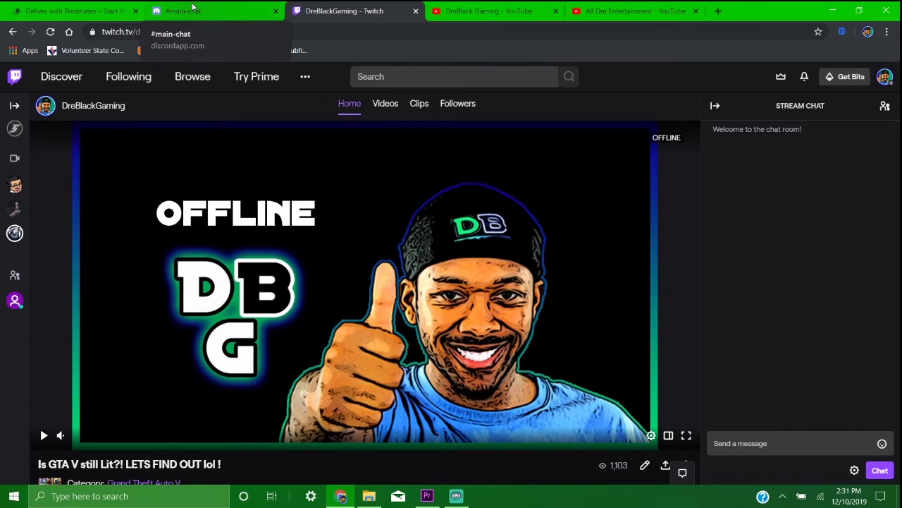
pyautogui.click(504, 11)
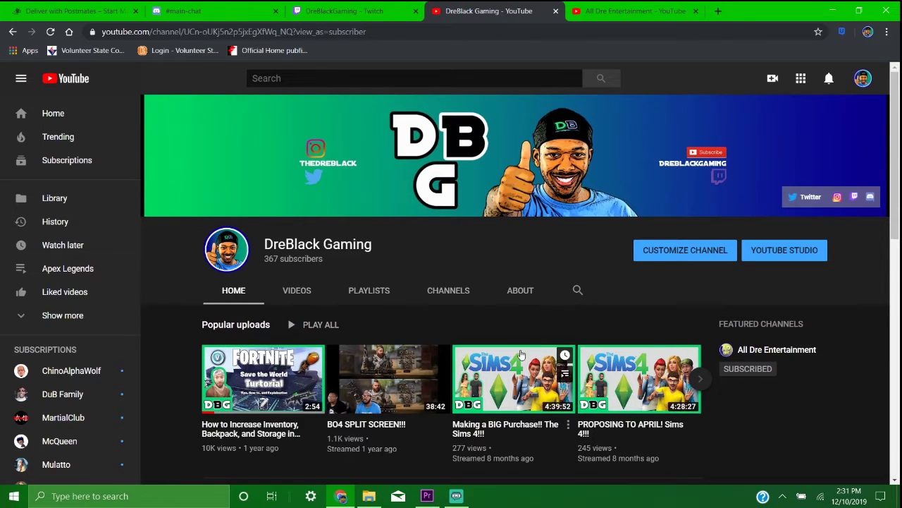
# Scroll through DreBlack Gaming's playlists and uploads, then switch to the All Dre Entertainment channel.
pyautogui.scroll(-3, 532, 383)
pyautogui.scroll(-2, 533, 383)
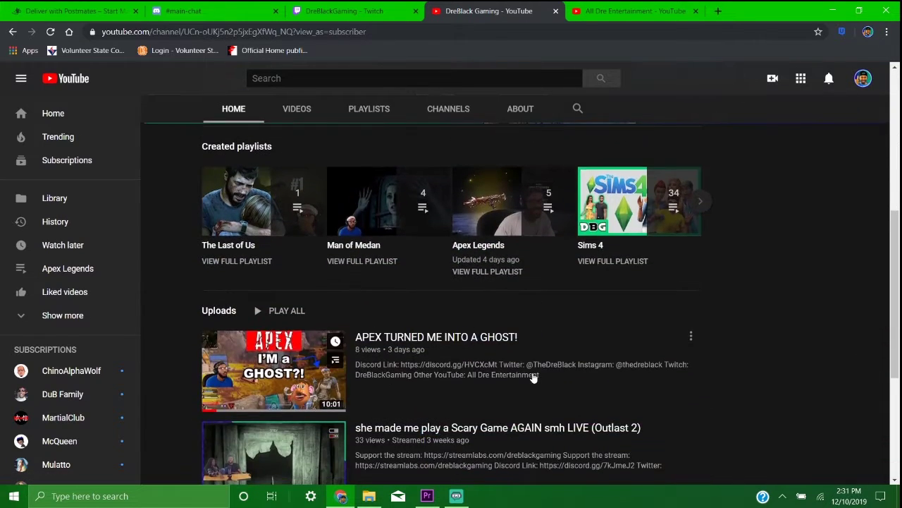
pyautogui.scroll(5, 534, 374)
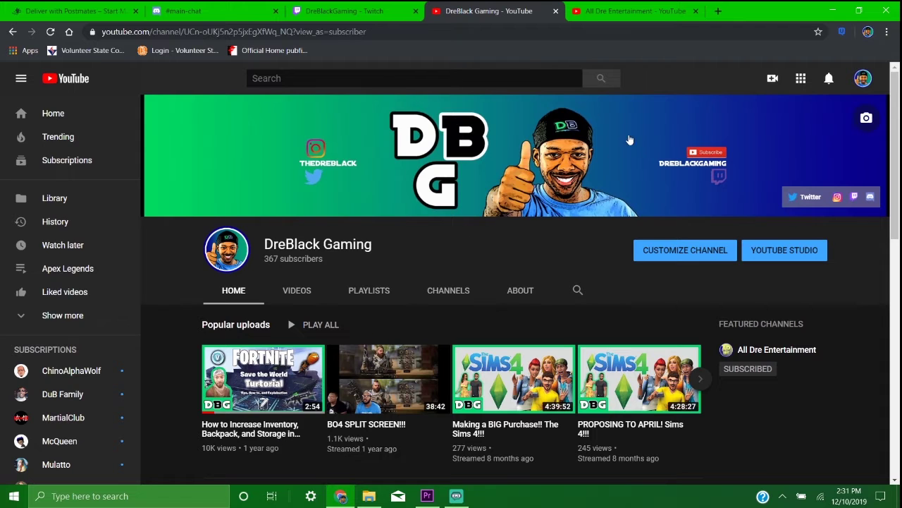
pyautogui.click(599, 12)
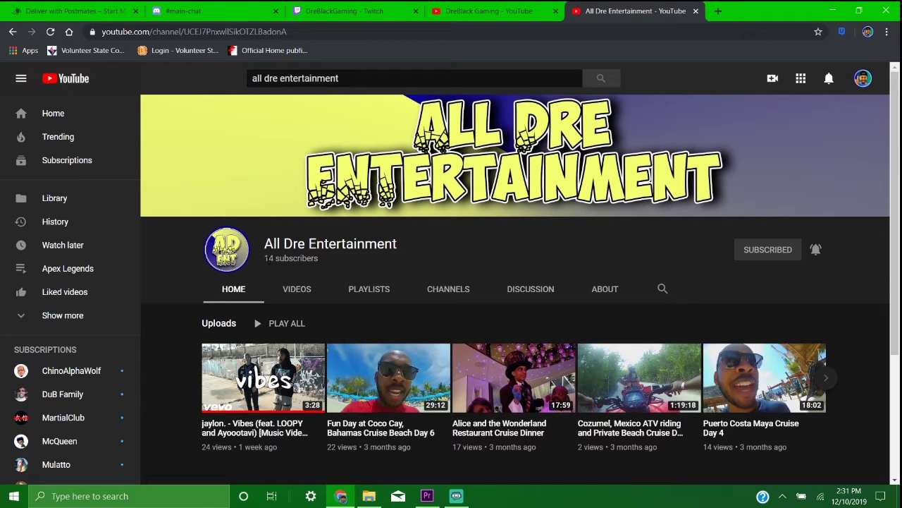
# Highlight the All Dre Entertainment '14 subscribers' count to confirm it.
pyautogui.click(302, 266)
pyautogui.moveTo(265, 258); pyautogui.dragTo(322, 273)
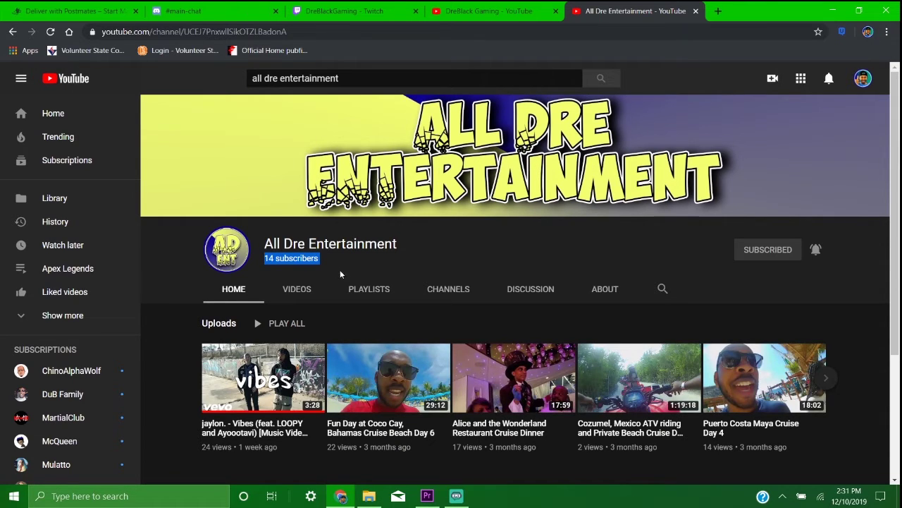
pyautogui.click(335, 270)
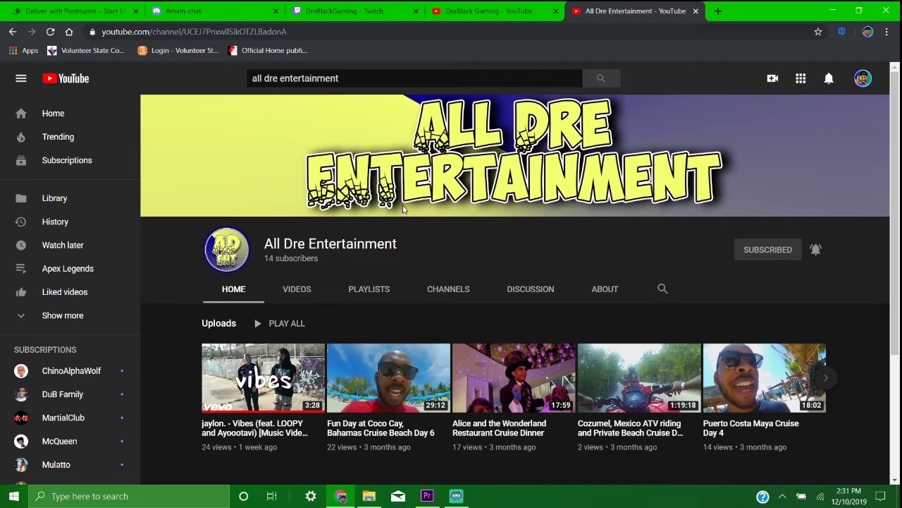
# Cycle through the YouTube and Twitch tabs back to Discord's #main-chat.
pyautogui.click(444, 6)
pyautogui.click(337, 7)
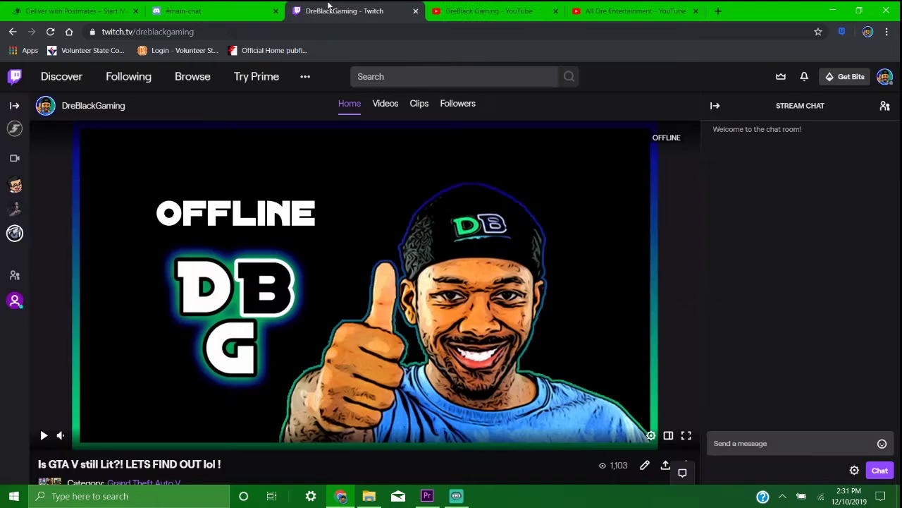
pyautogui.click(227, 7)
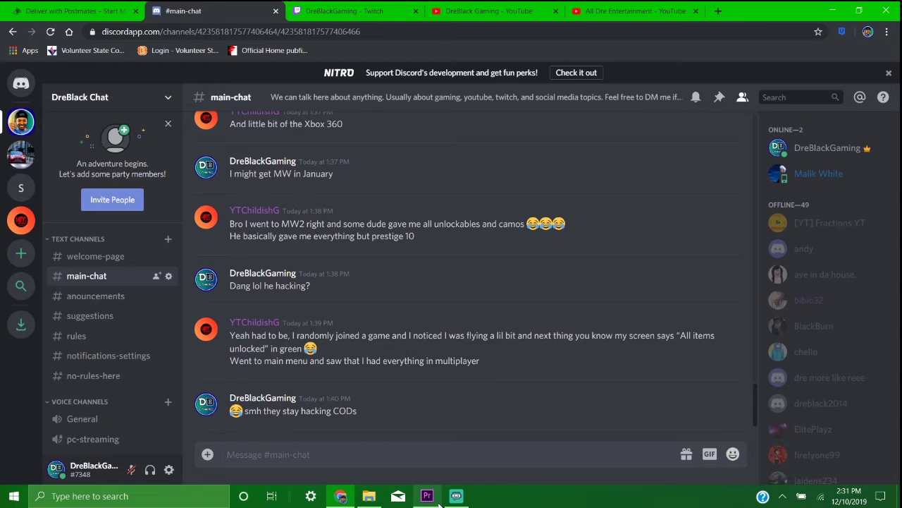
# Open #welcome-page to read the guide to the server's channels.
pyautogui.moveTo(438, 502)
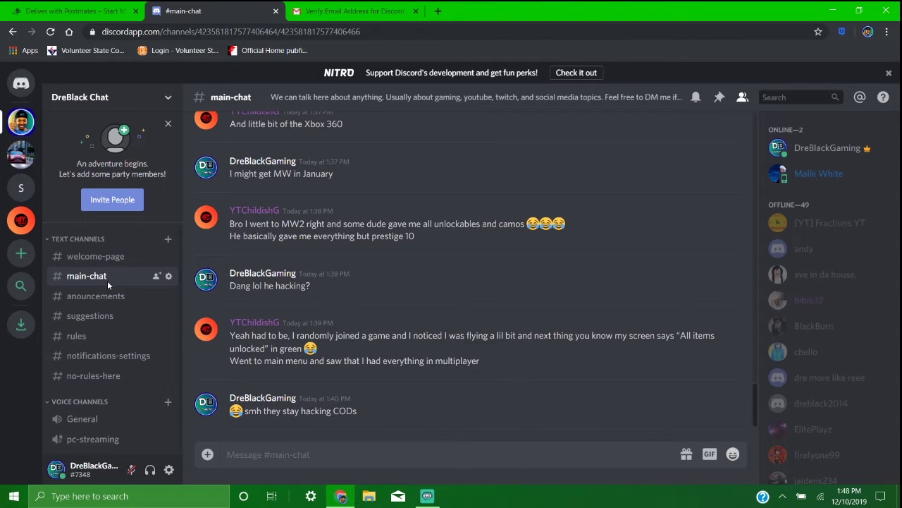
pyautogui.click(117, 260)
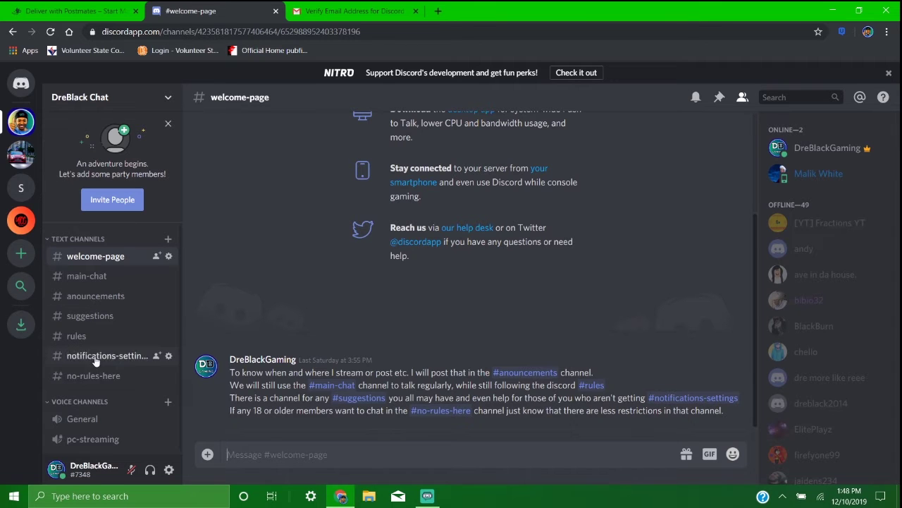
# Switch between #main-chat and #anouncements, then open #suggestions with the Rainbow Six Siege suggestion.
pyautogui.click(93, 279)
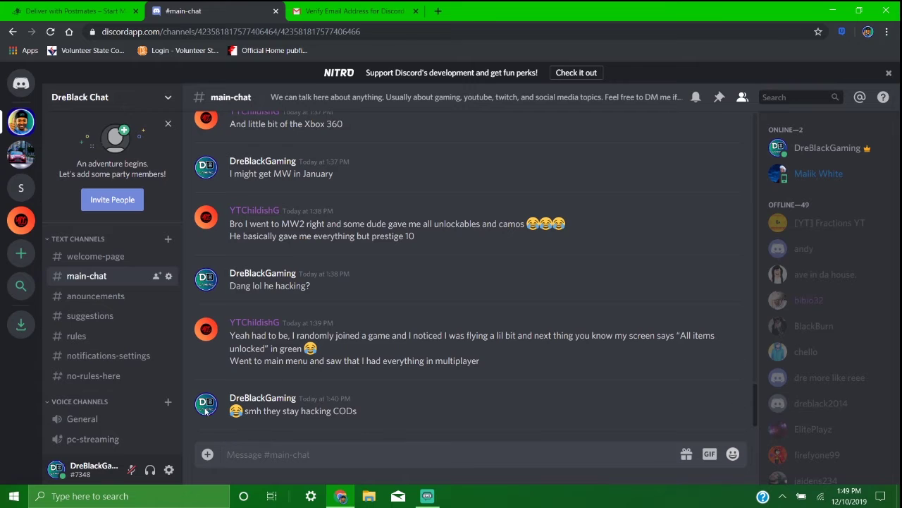
pyautogui.click(76, 302)
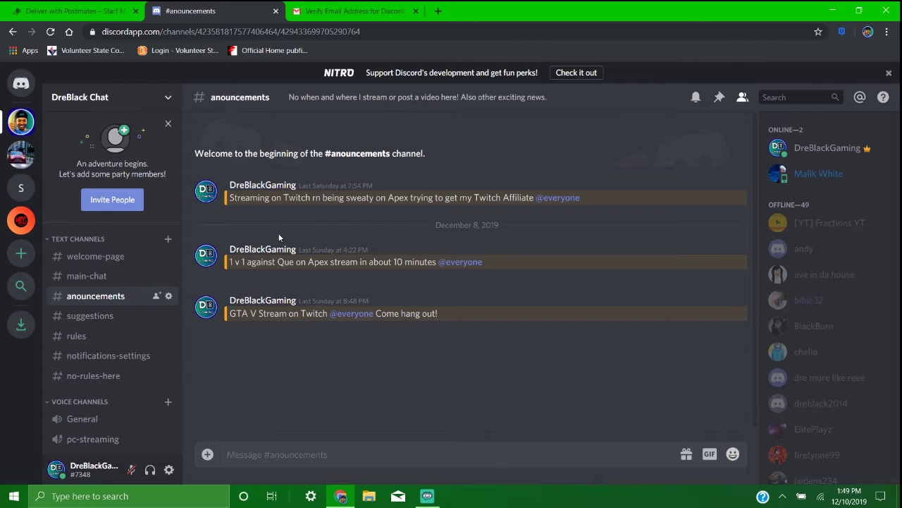
pyautogui.click(91, 277)
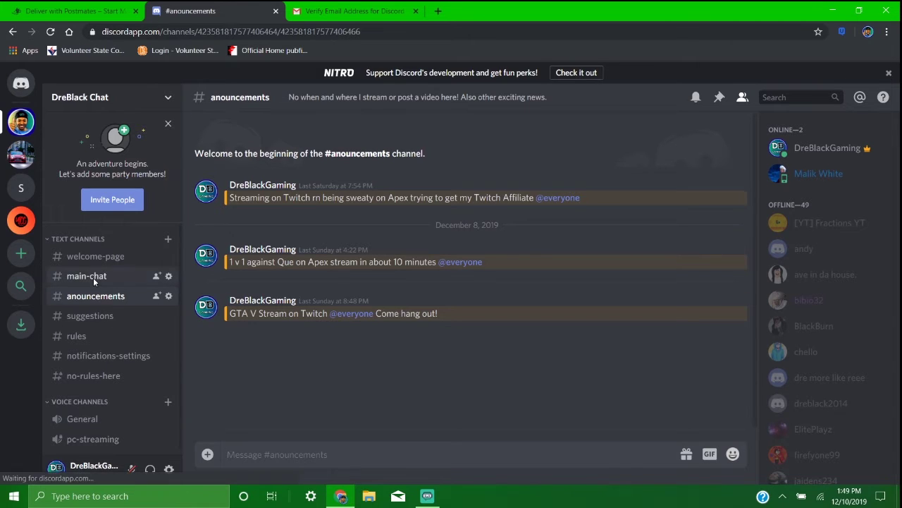
pyautogui.click(95, 296)
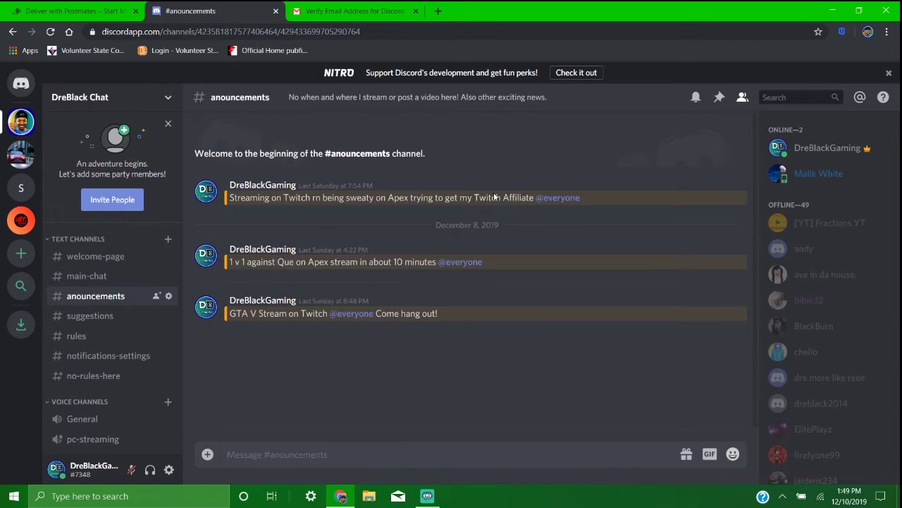
pyautogui.click(139, 322)
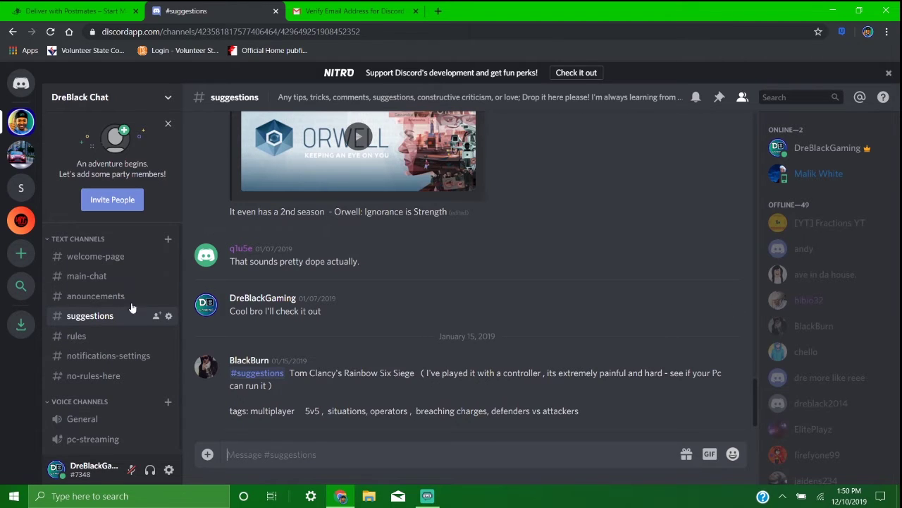
# Go via #main-chat to #rules, which lists no links, bullying, racism or self promotion.
pyautogui.click(81, 279)
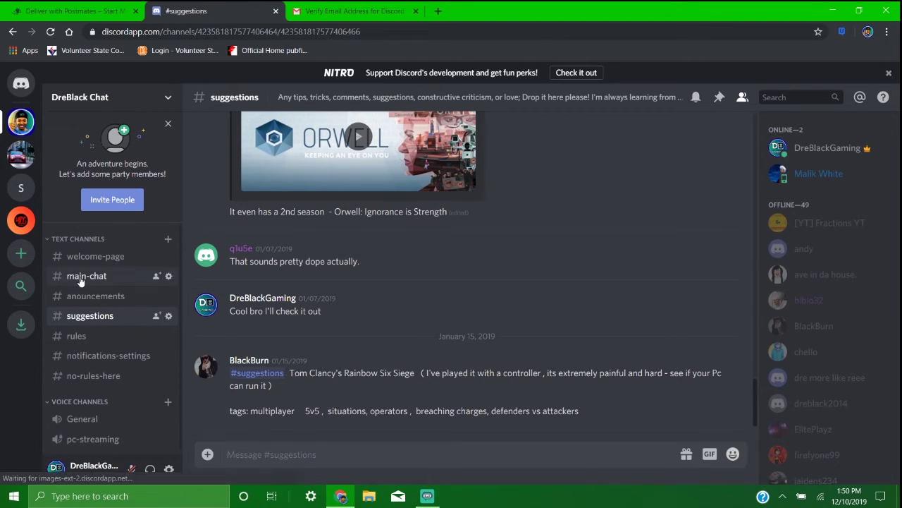
pyautogui.click(76, 336)
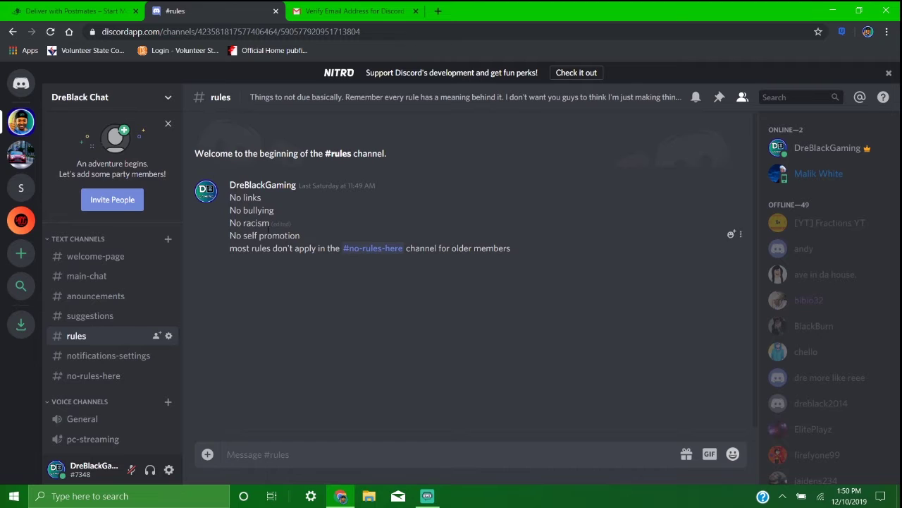
# Check the empty #no-rules-here, revisit #rules, then open #notifications-settings.
pyautogui.moveTo(281, 231)
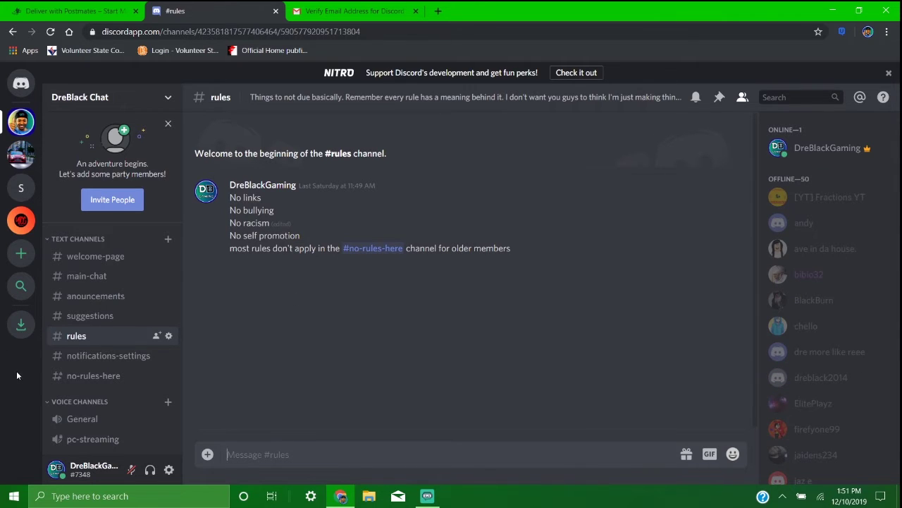
pyautogui.click(93, 377)
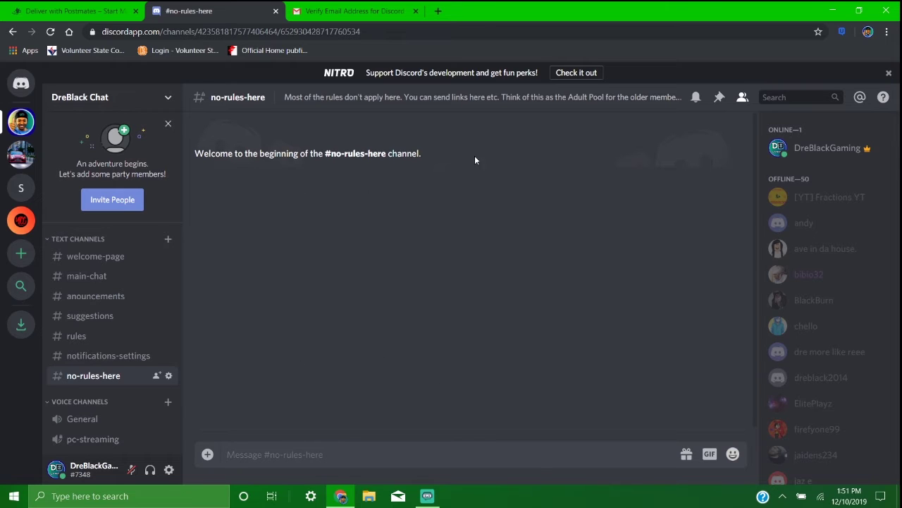
pyautogui.click(99, 340)
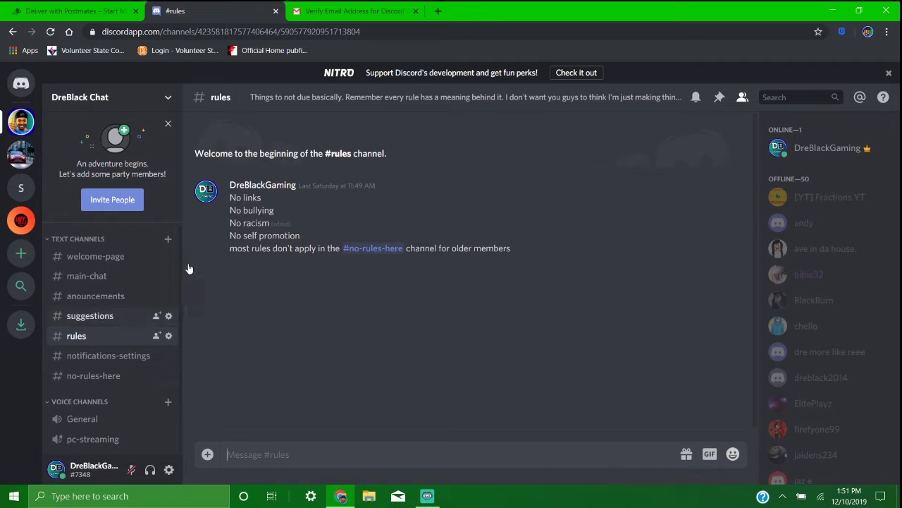
pyautogui.click(99, 359)
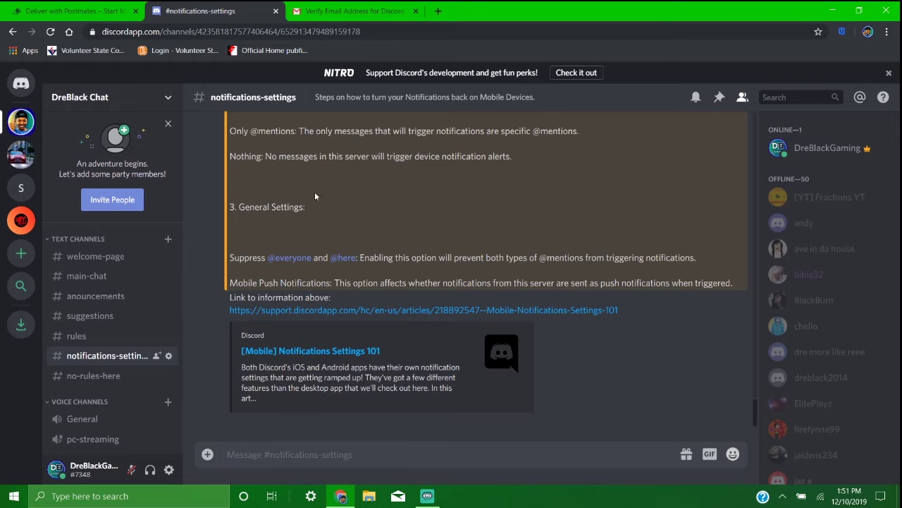
pyautogui.scroll(5, 426, 318)
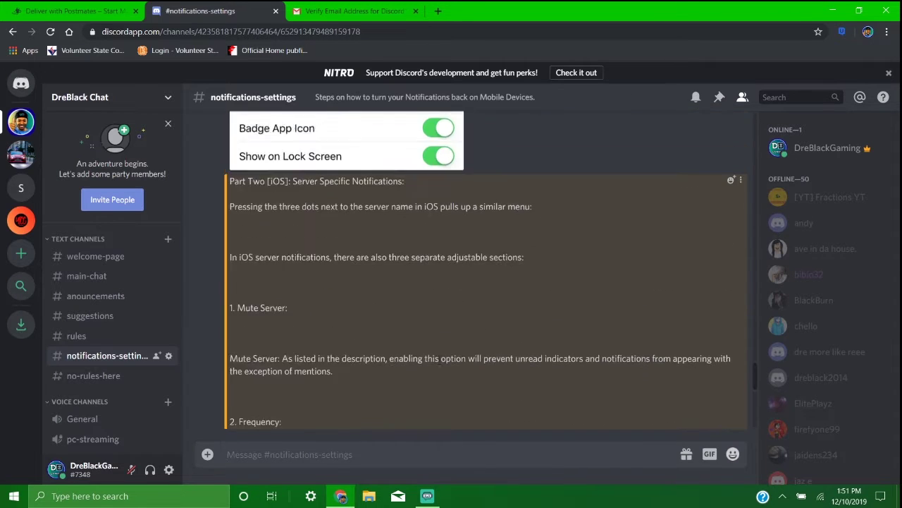
pyautogui.scroll(10, 440, 353)
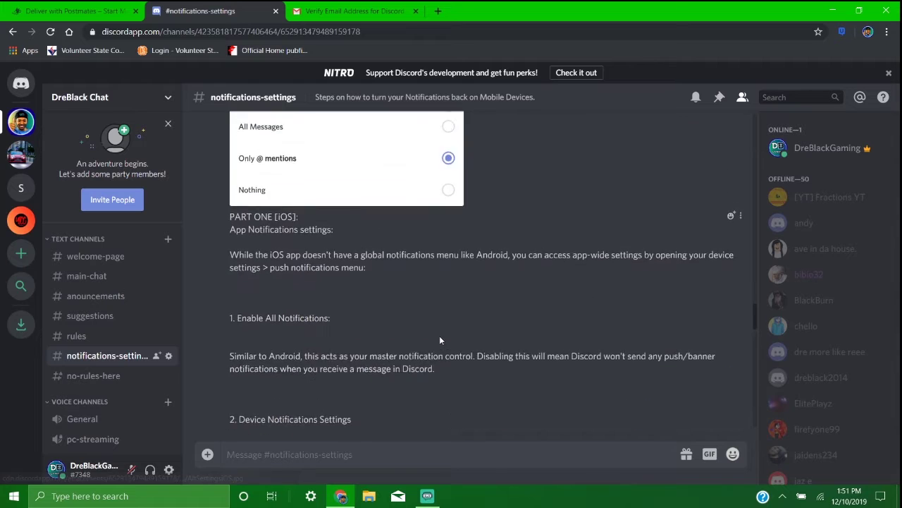
pyautogui.scroll(12, 439, 340)
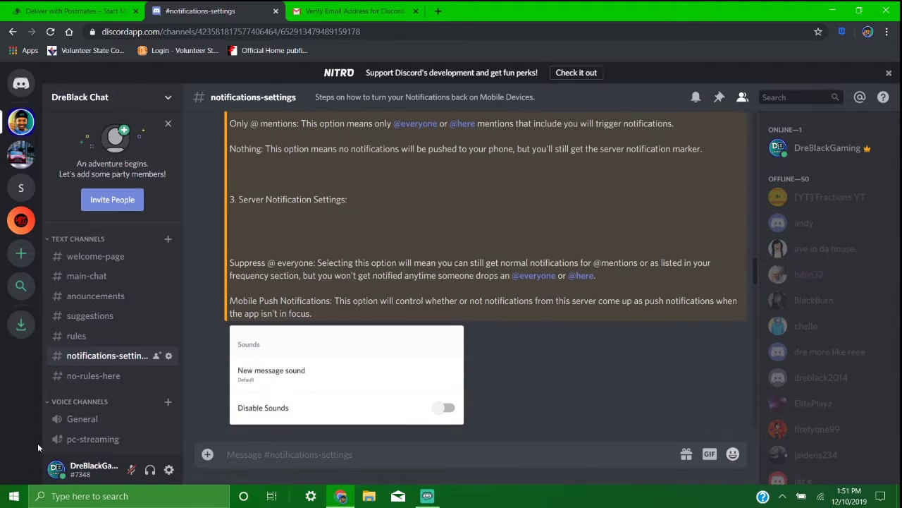
pyautogui.scroll(15, 406, 328)
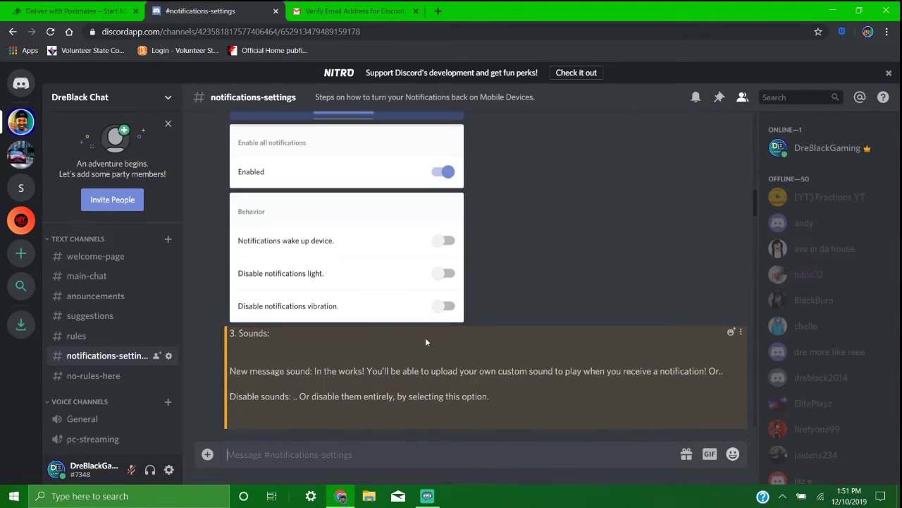
pyautogui.scroll(5, 426, 342)
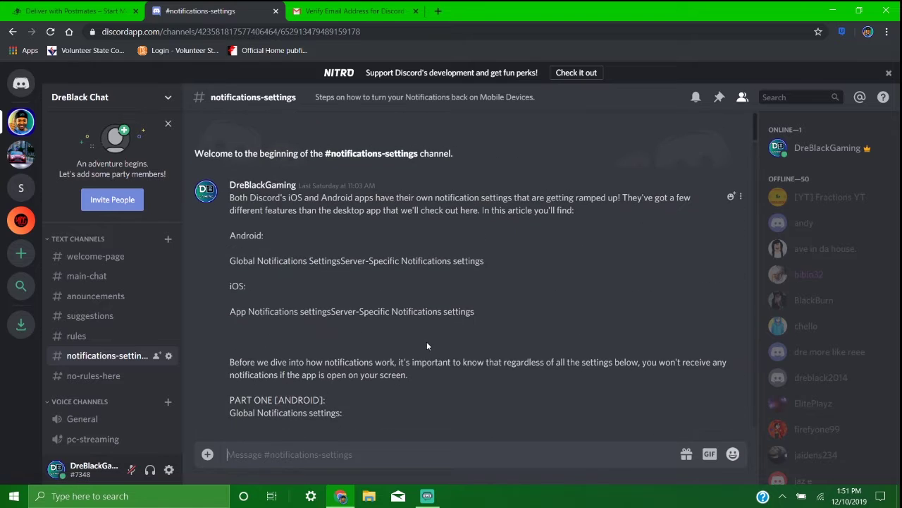
pyautogui.scroll(-7, 426, 342)
pyautogui.scroll(-4, 428, 343)
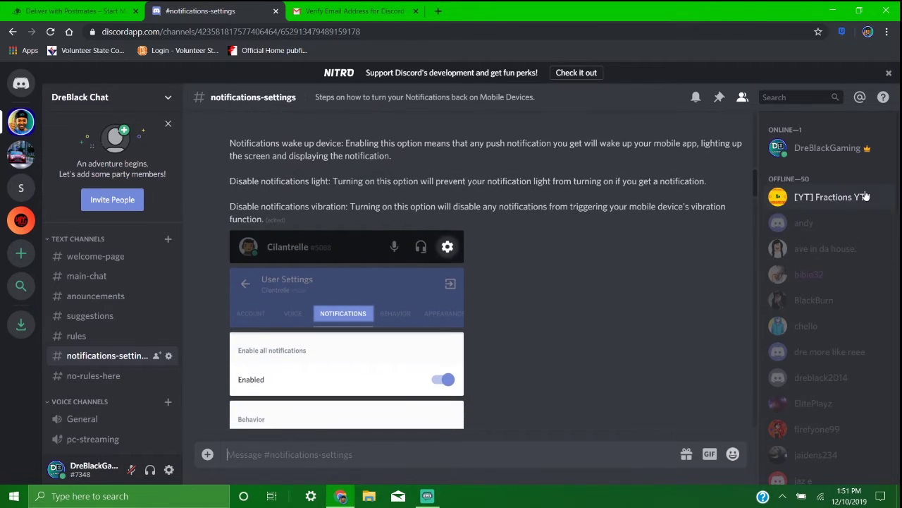
pyautogui.scroll(-8, 811, 380)
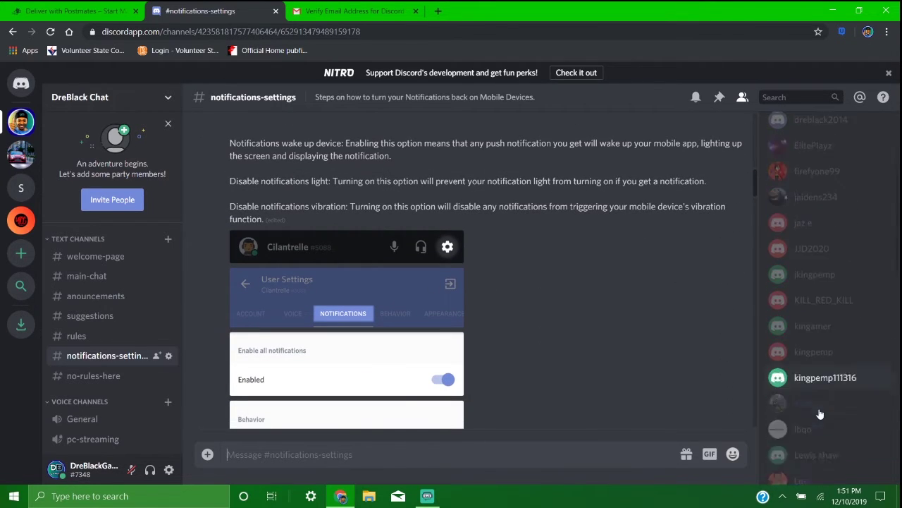
pyautogui.scroll(-5, 822, 419)
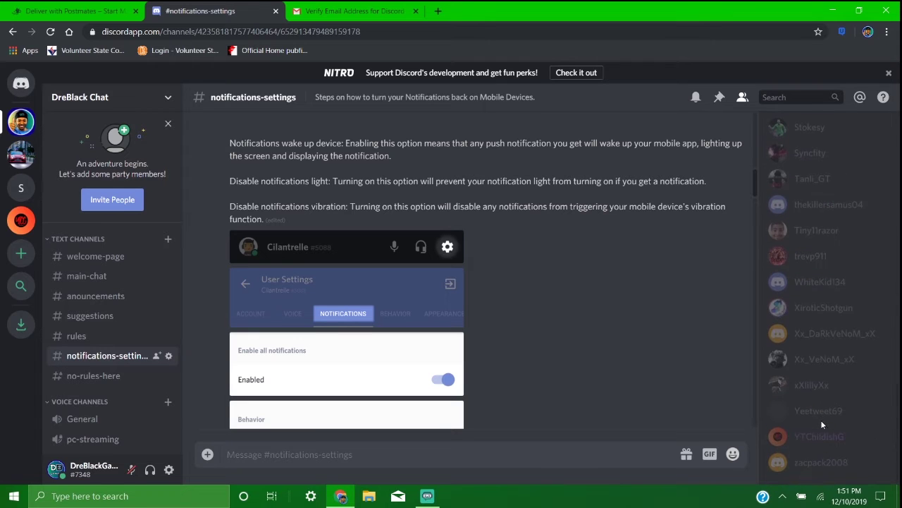
pyautogui.scroll(8, 828, 426)
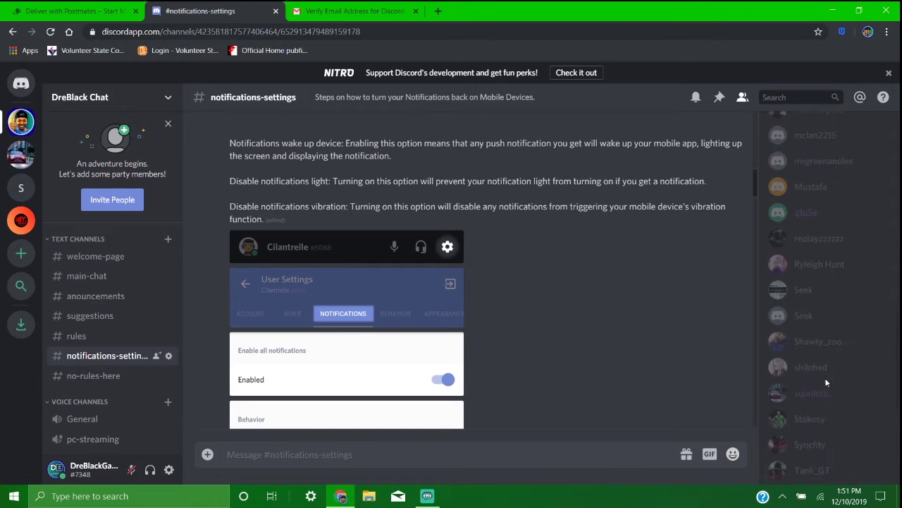
pyautogui.scroll(5, 833, 372)
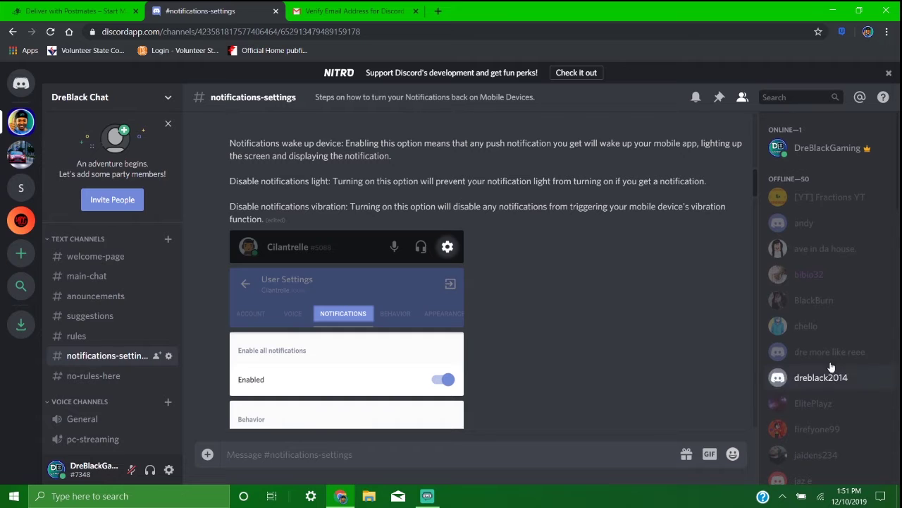
pyautogui.scroll(-5, 832, 317)
pyautogui.scroll(-8, 832, 317)
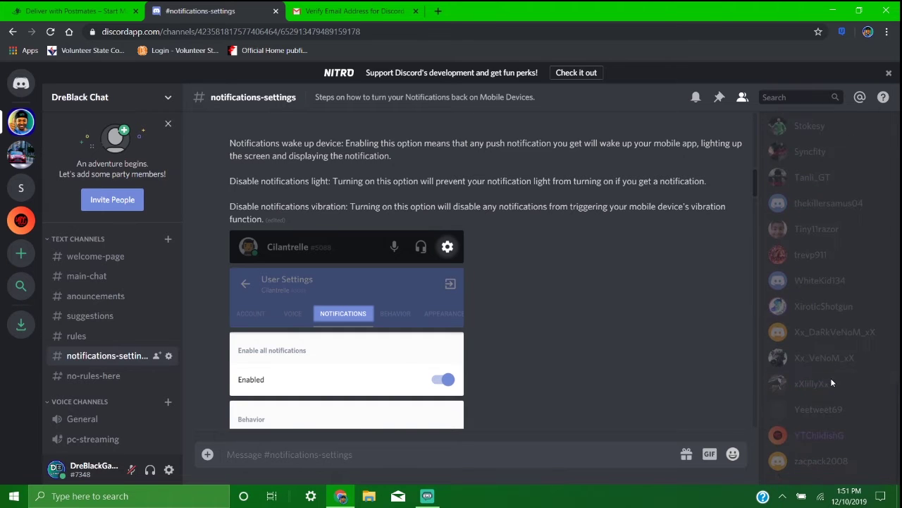
pyautogui.scroll(4, 850, 373)
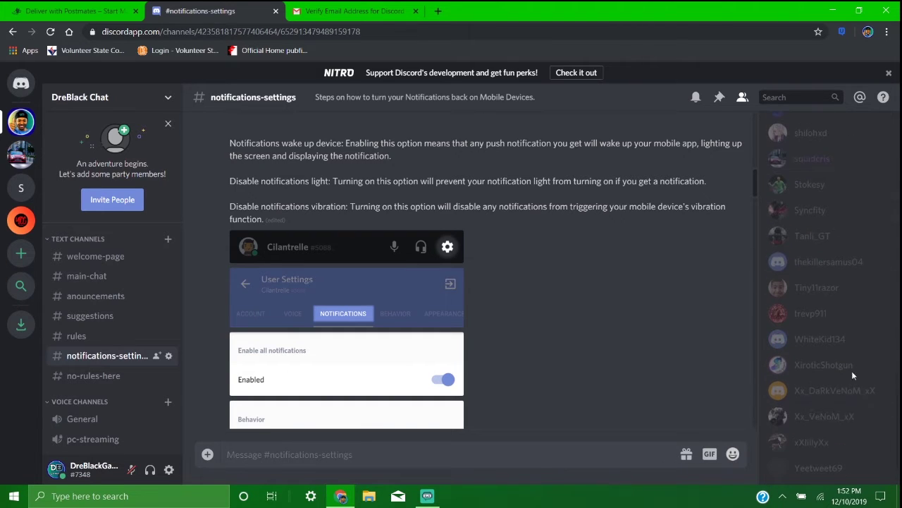
pyautogui.scroll(6, 839, 282)
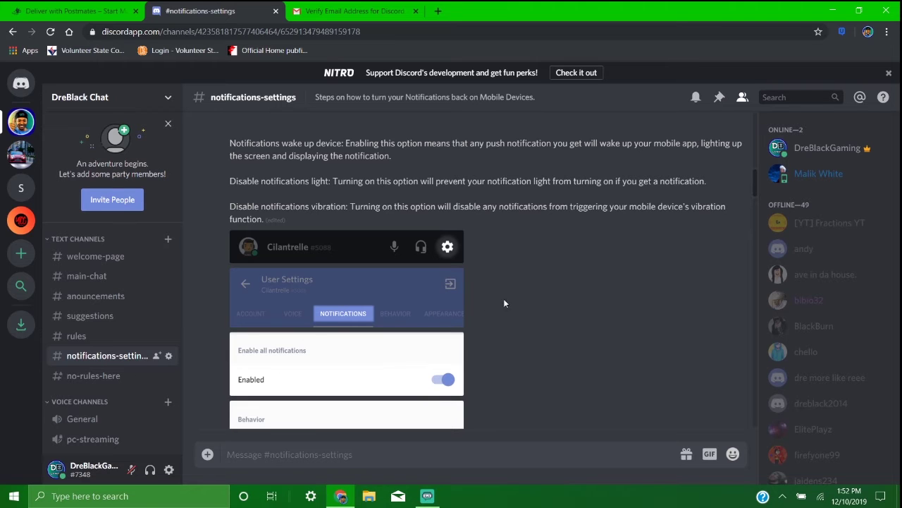
# Open #welcome-page, then switch to the Home direct messages list and scroll through it.
pyautogui.click(95, 256)
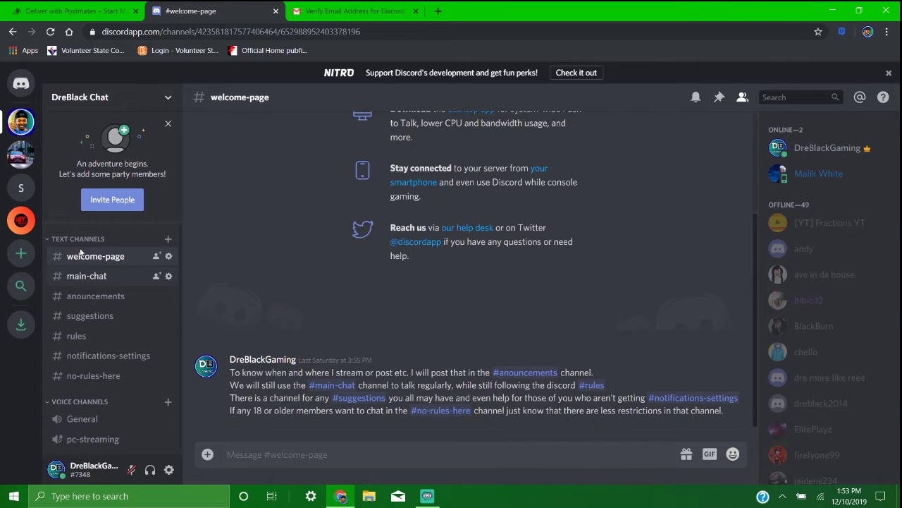
pyautogui.click(22, 85)
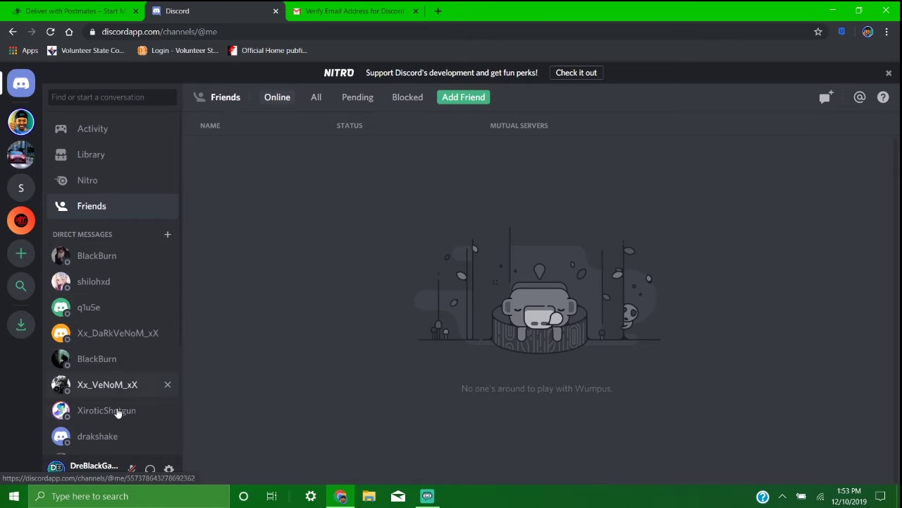
pyautogui.scroll(-3, 129, 336)
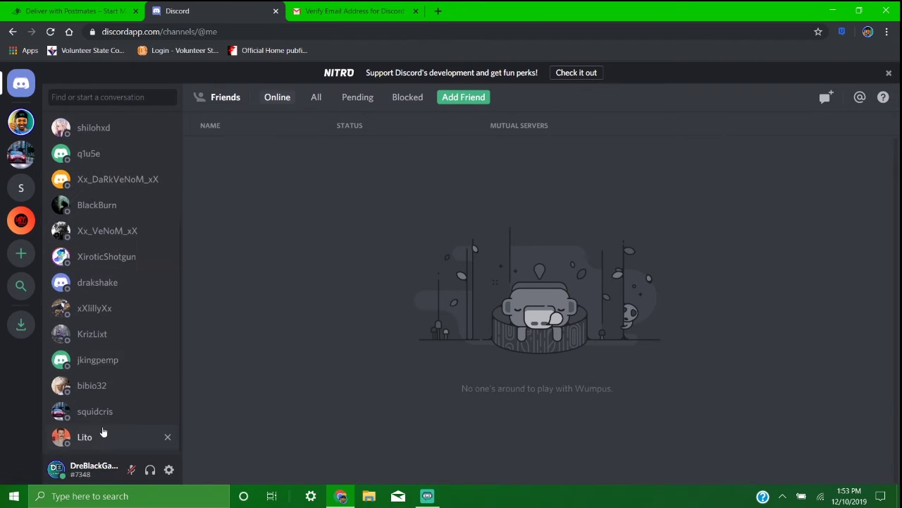
pyautogui.scroll(3, 134, 254)
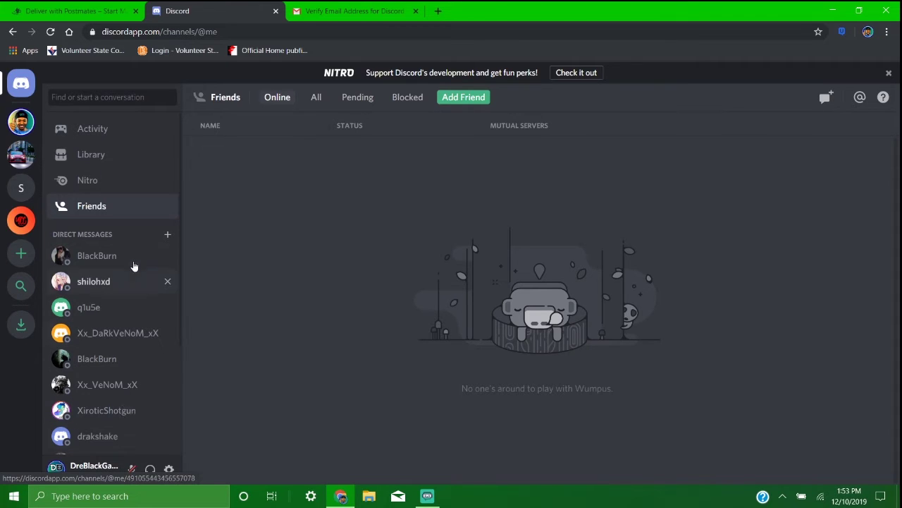
pyautogui.scroll(-3, 134, 282)
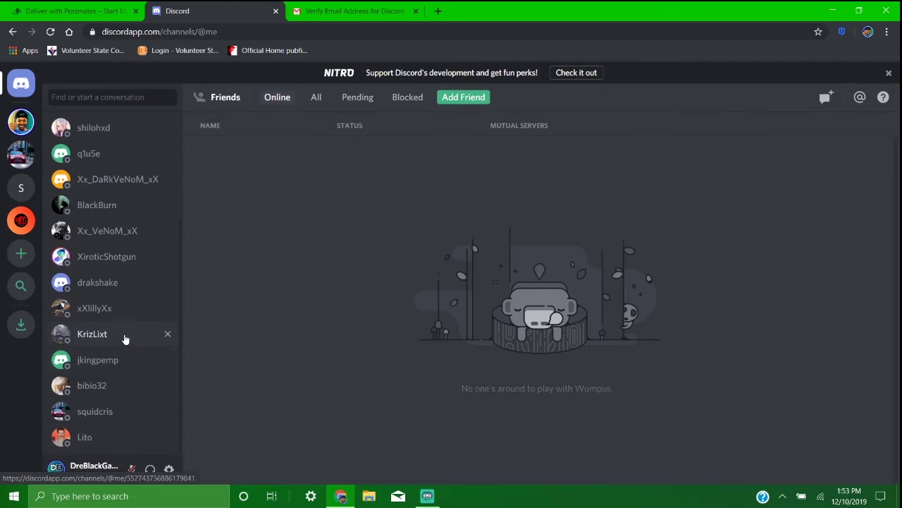
pyautogui.scroll(3, 109, 388)
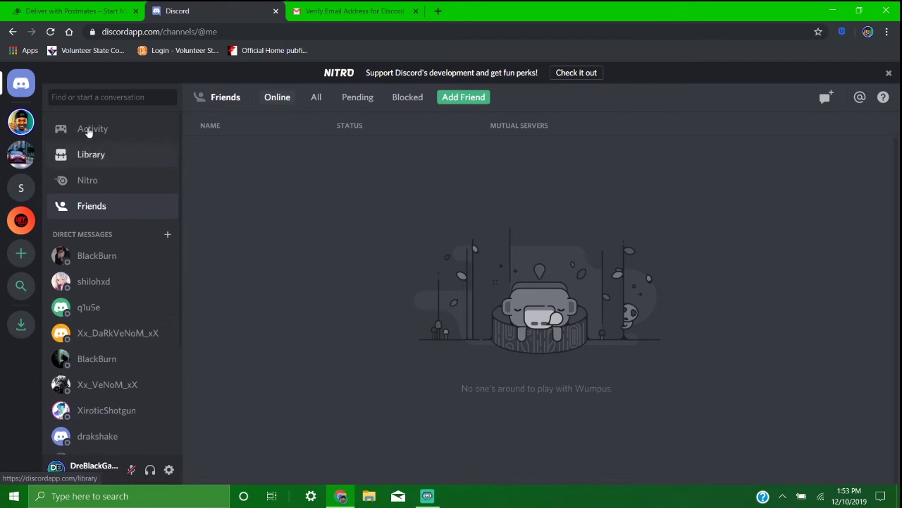
# Toggle between the DreBlack Chat server and direct messages, ending on #welcome-page.
pyautogui.click(21, 123)
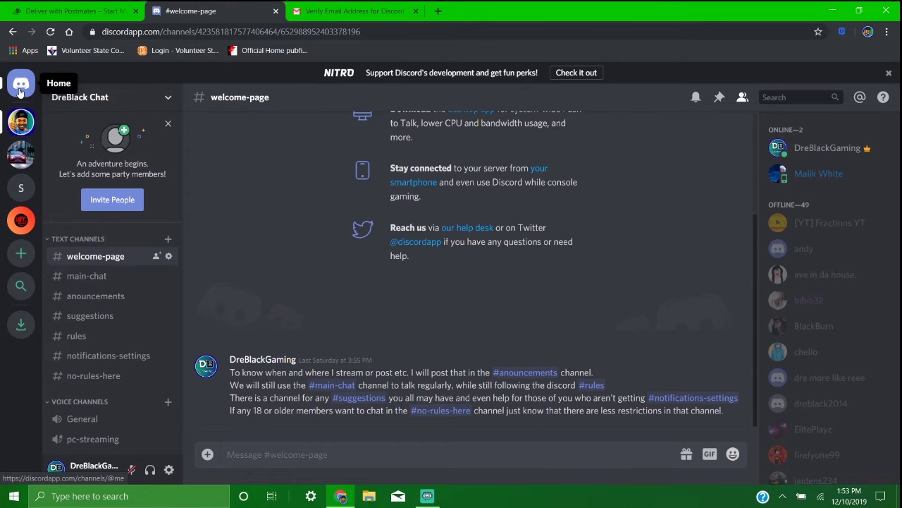
pyautogui.click(22, 90)
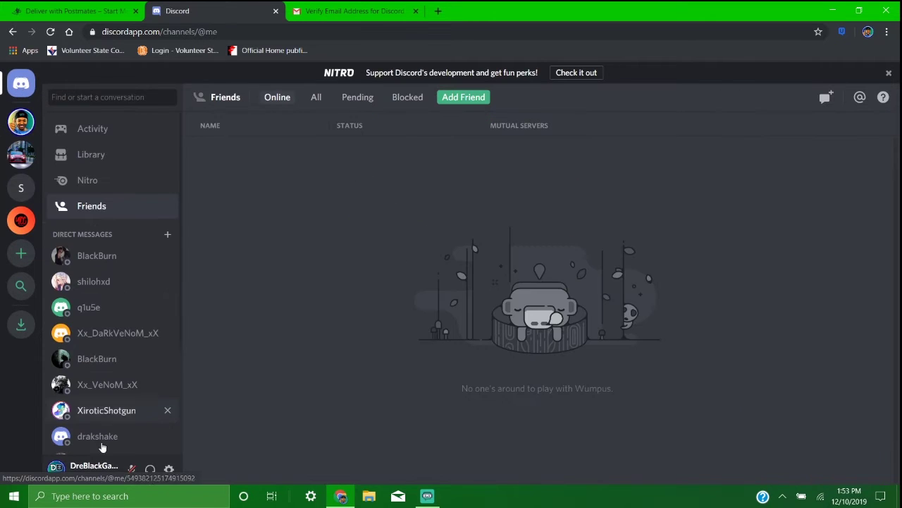
pyautogui.click(21, 123)
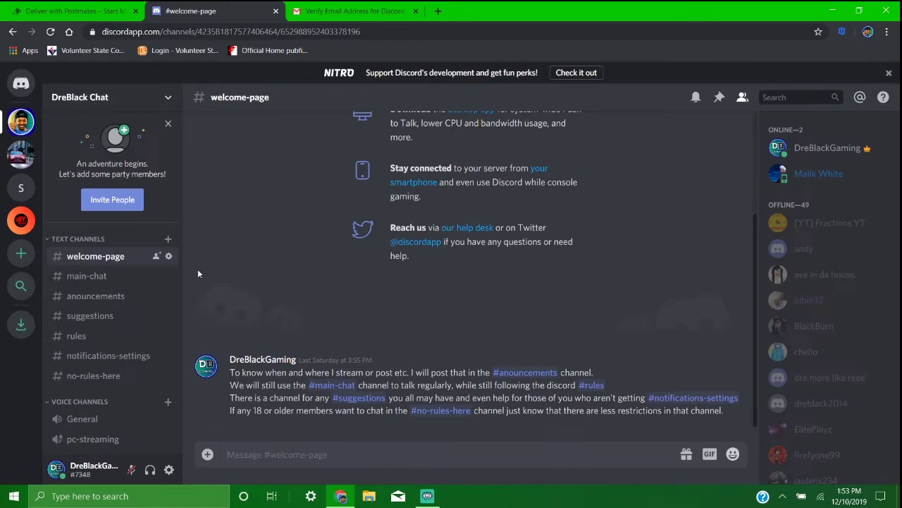
pyautogui.click(87, 276)
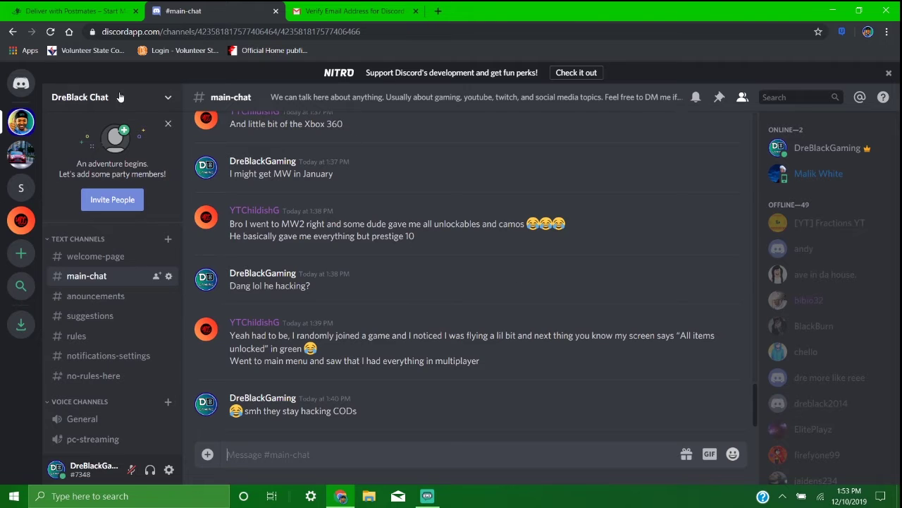
pyautogui.click(20, 83)
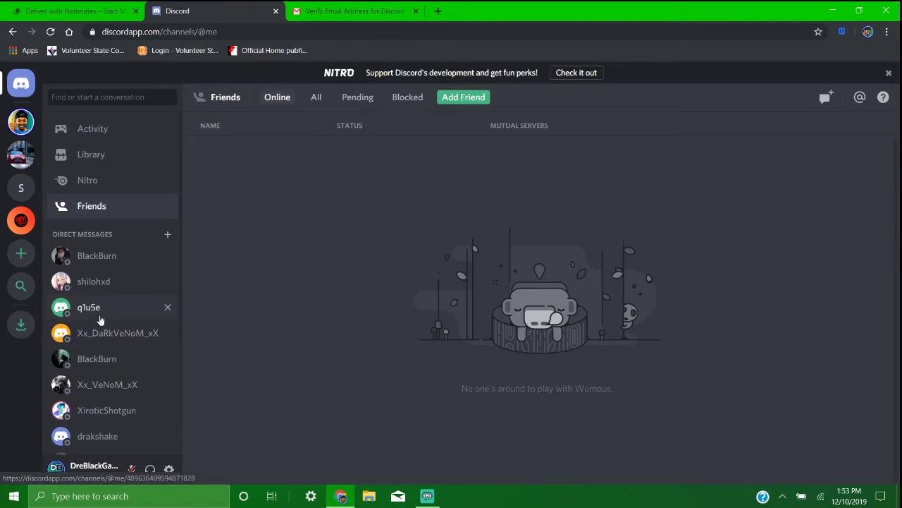
pyautogui.scroll(-3, 101, 317)
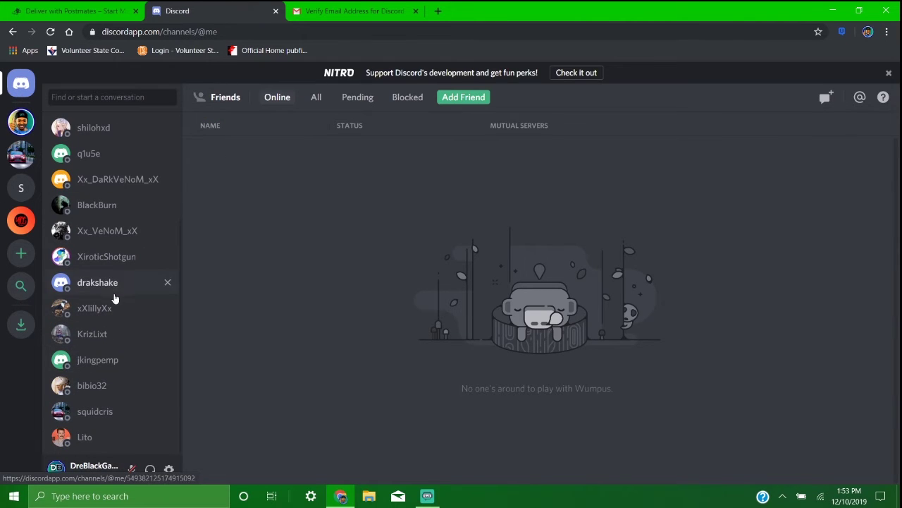
pyautogui.scroll(3, 80, 362)
pyautogui.click(21, 121)
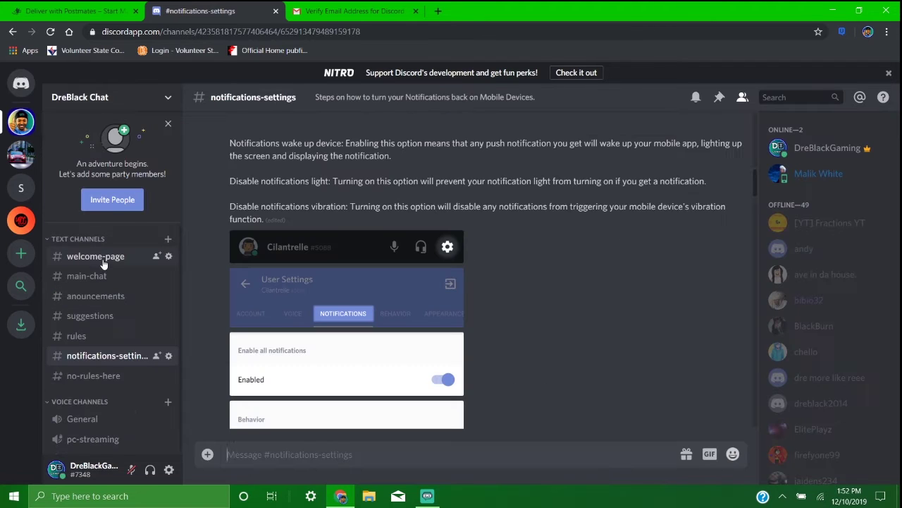
pyautogui.click(105, 255)
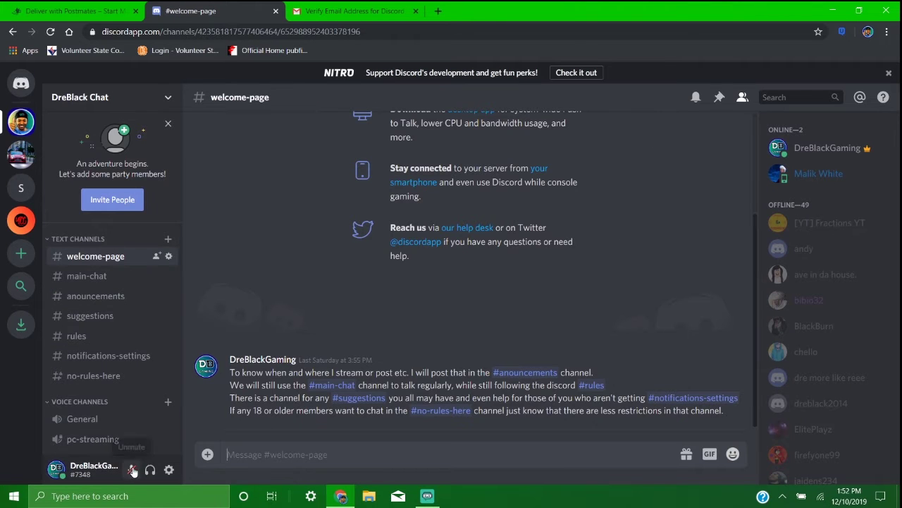
# Log out of DreBlack Chat and sign back in with the second account's email and password.
pyautogui.click(167, 97)
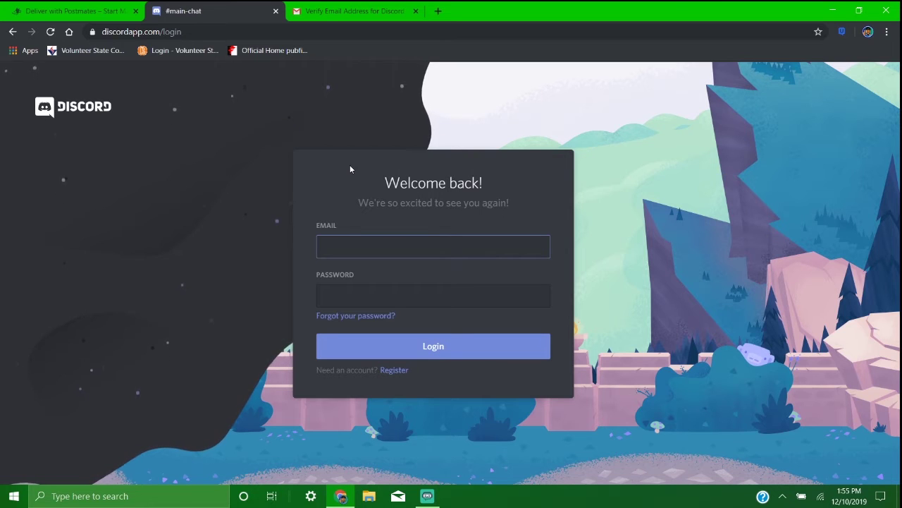
pyautogui.write('d')
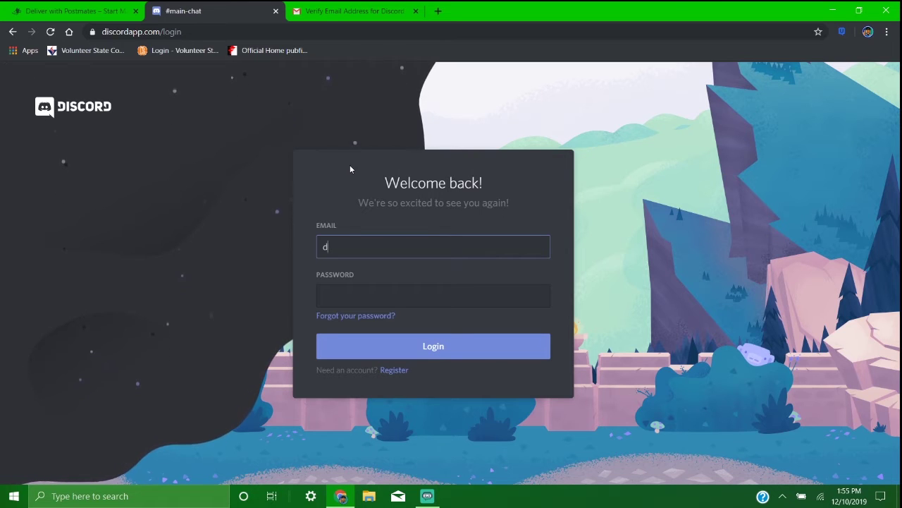
pyautogui.write('reblacksh')
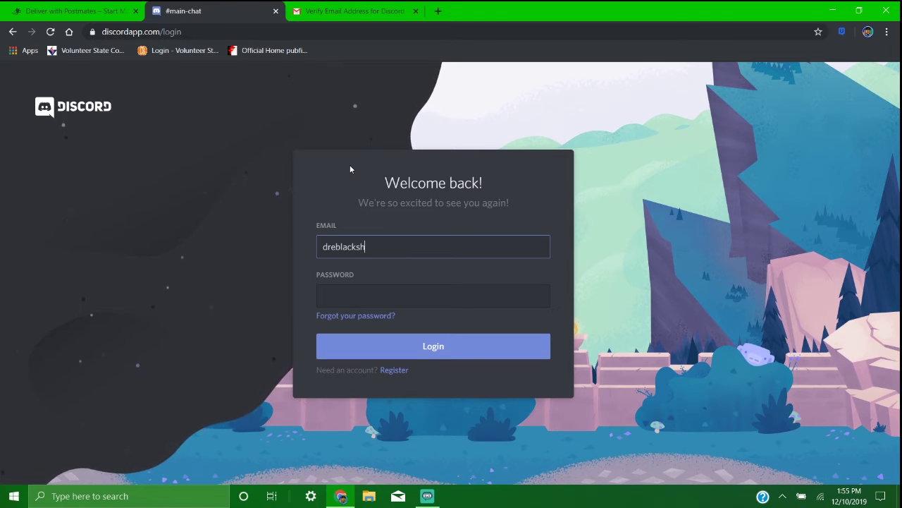
pyautogui.press('BackSpace')
pyautogui.press('BackSpace')
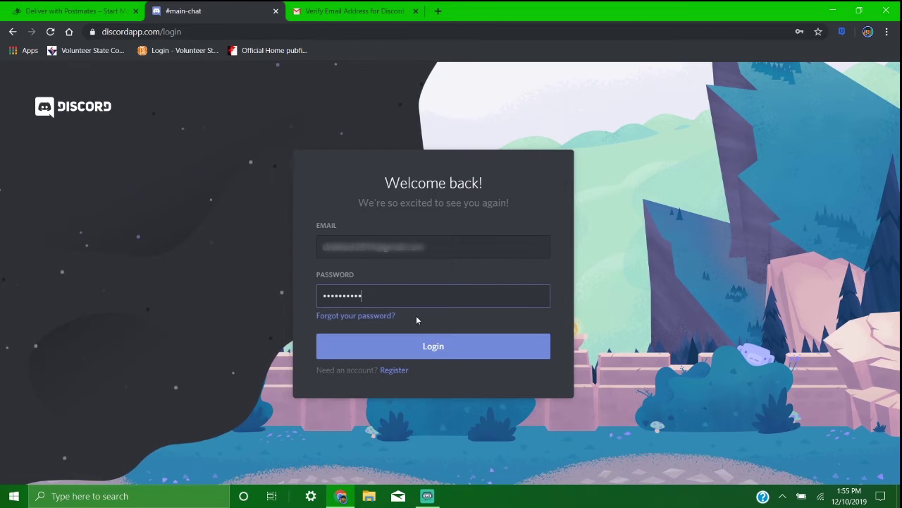
pyautogui.click(427, 343)
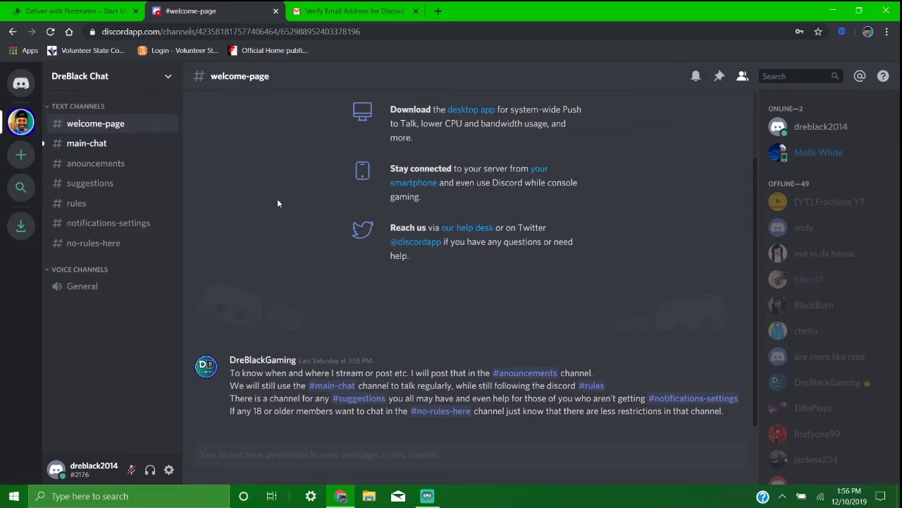
# Confirm the account's email address using Verify Email in the Gmail message.
pyautogui.click(331, 10)
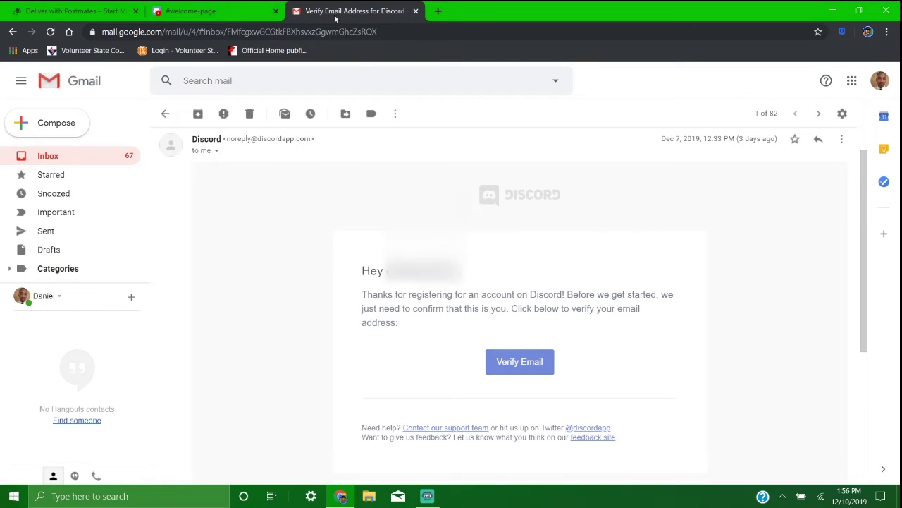
pyautogui.scroll(-1, 480, 325)
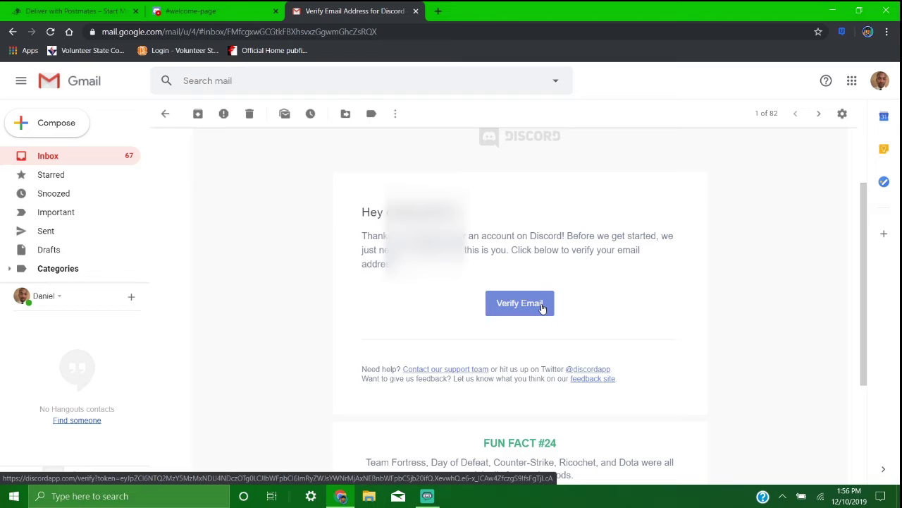
pyautogui.click(176, 11)
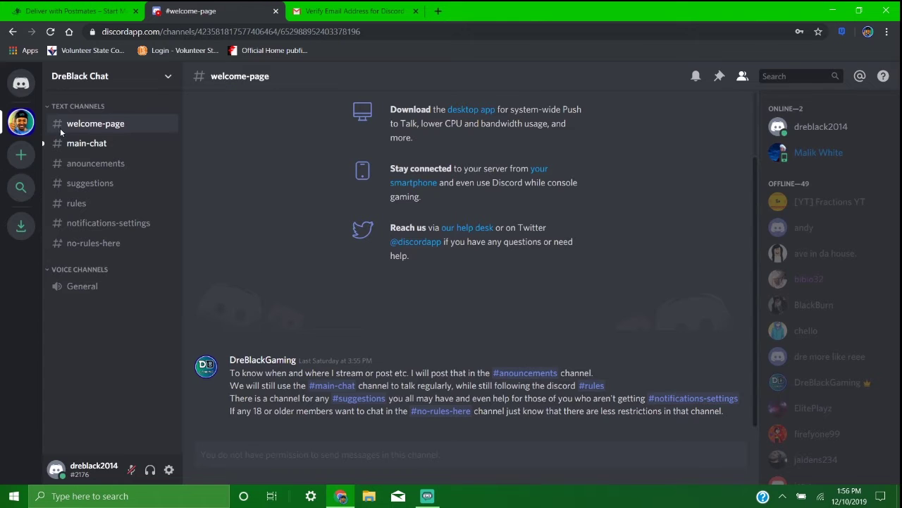
# Browse #main-chat, then open #anouncements from the link in a message.
pyautogui.click(79, 143)
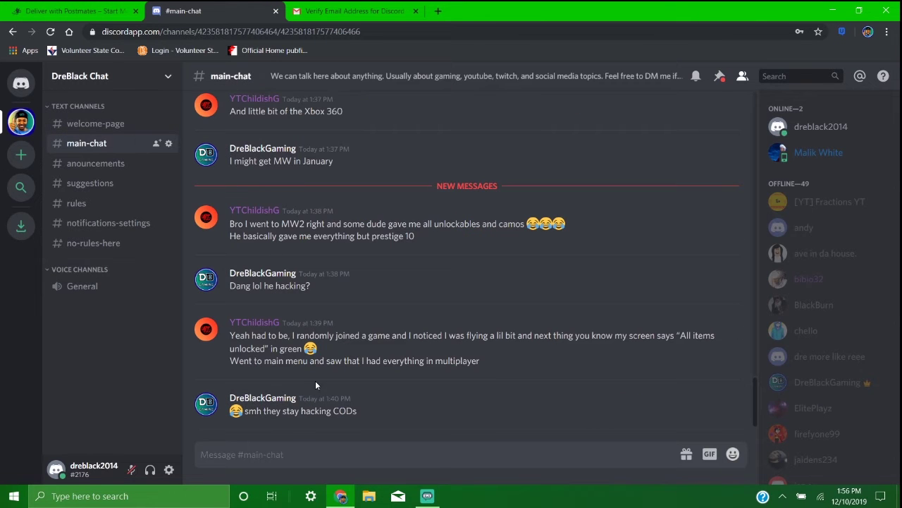
pyautogui.scroll(10, 307, 369)
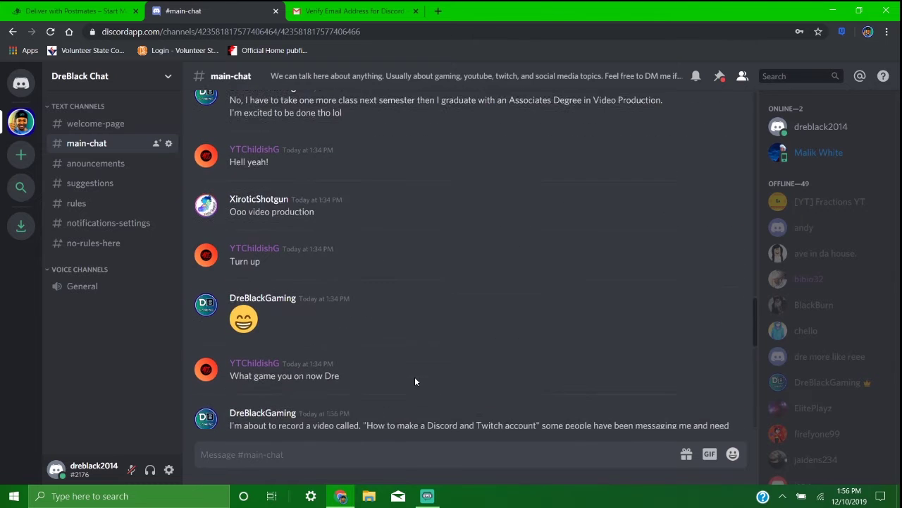
pyautogui.scroll(15, 394, 395)
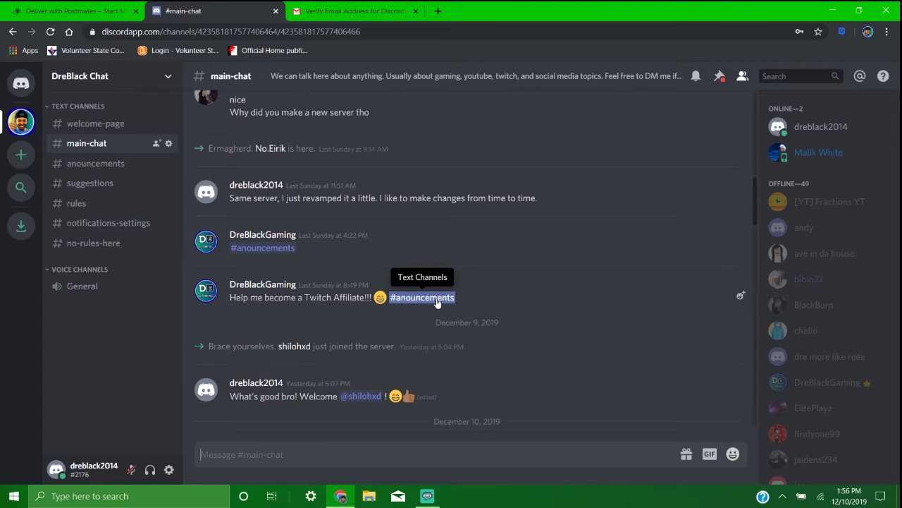
pyautogui.hotkey('ctrl', 'Tab')
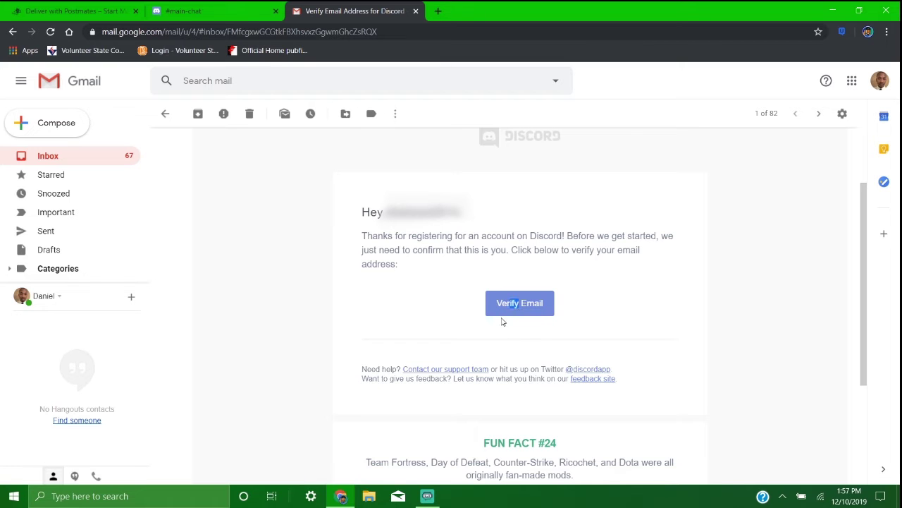
pyautogui.tripleClick(502, 321)
pyautogui.click(274, 306)
pyautogui.hotkey('ctrl', 'shift', 'Tab')
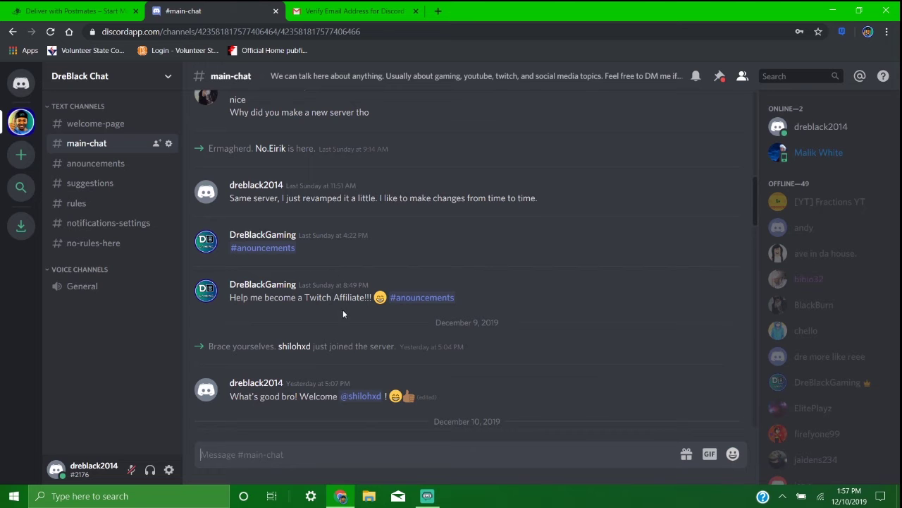
pyautogui.click(423, 297)
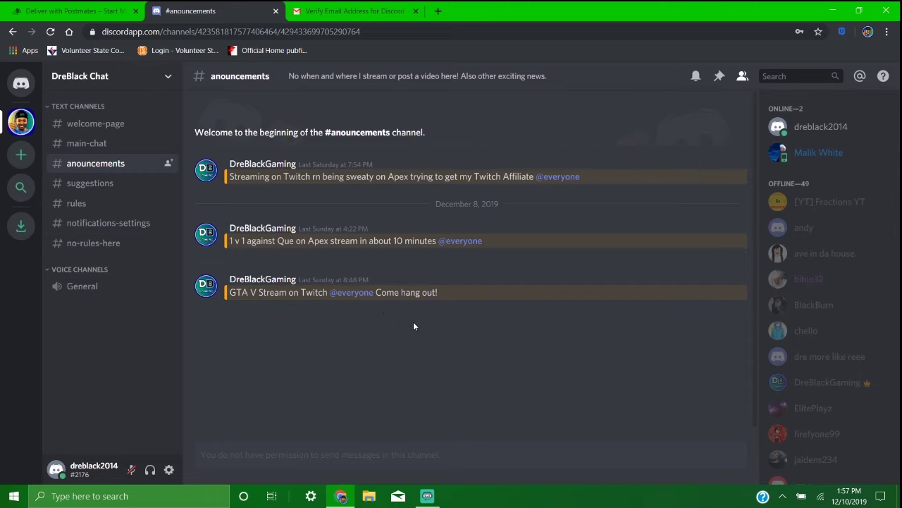
# Choose Join a server from the + Add a Server option.
pyautogui.click(21, 153)
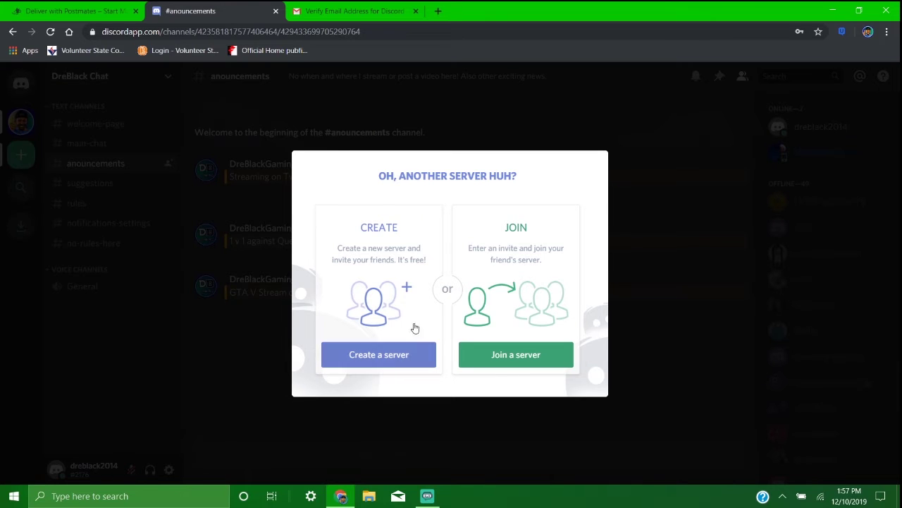
pyautogui.click(525, 361)
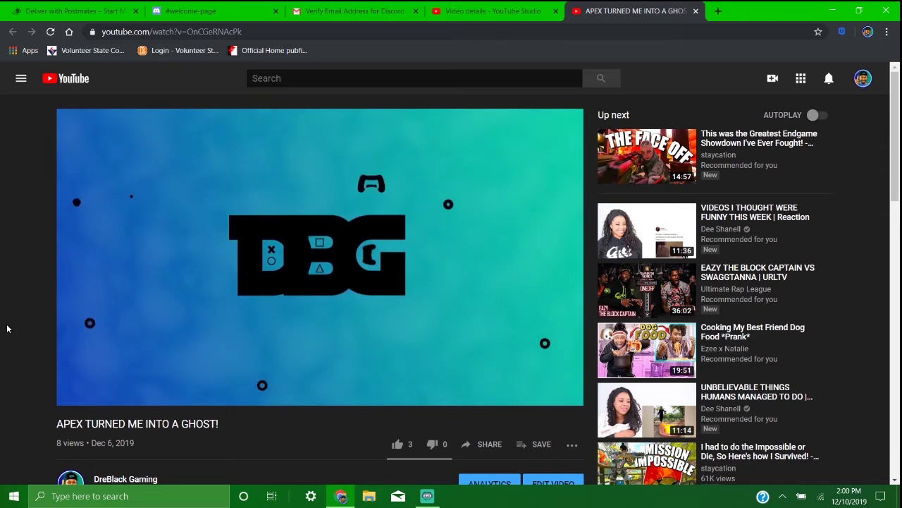
# Copy the Discord invite link from the YouTube video description and return to #welcome-page.
pyautogui.scroll(-4, 8, 330)
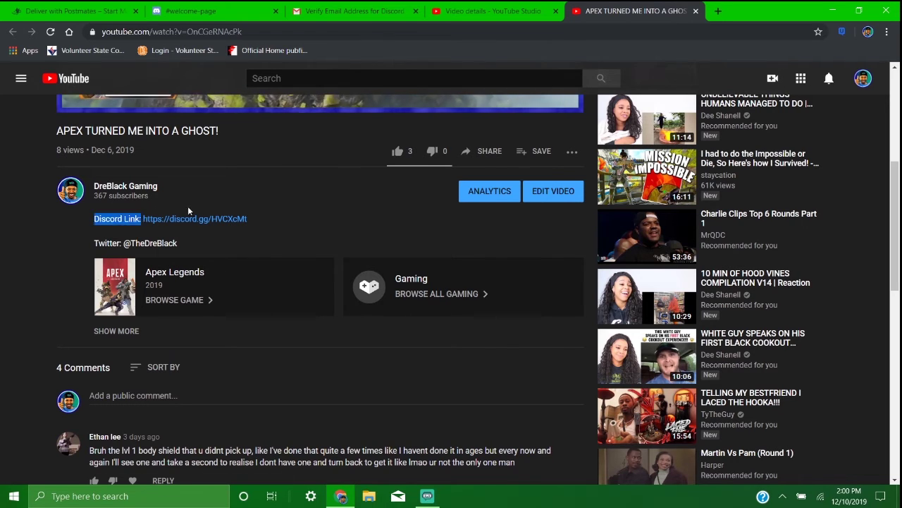
pyautogui.moveTo(143, 219); pyautogui.dragTo(251, 220)
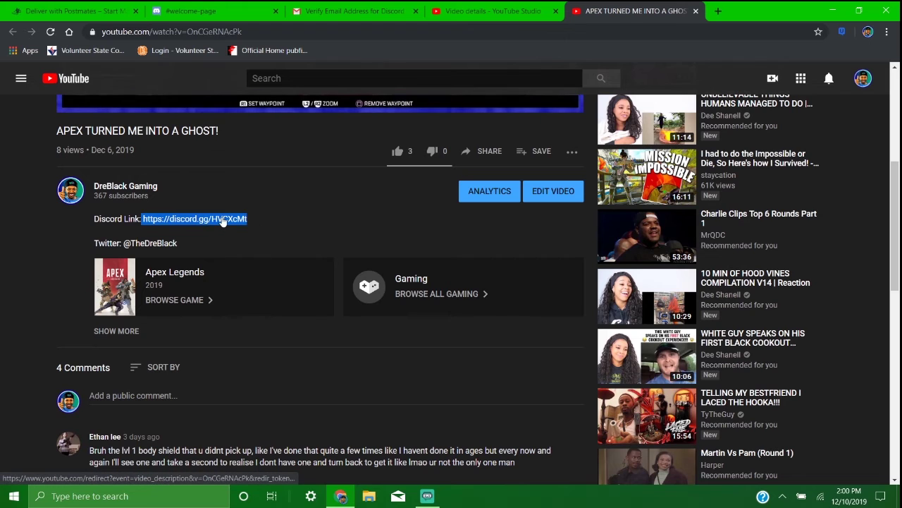
pyautogui.rightClick(223, 219)
pyautogui.click(254, 308)
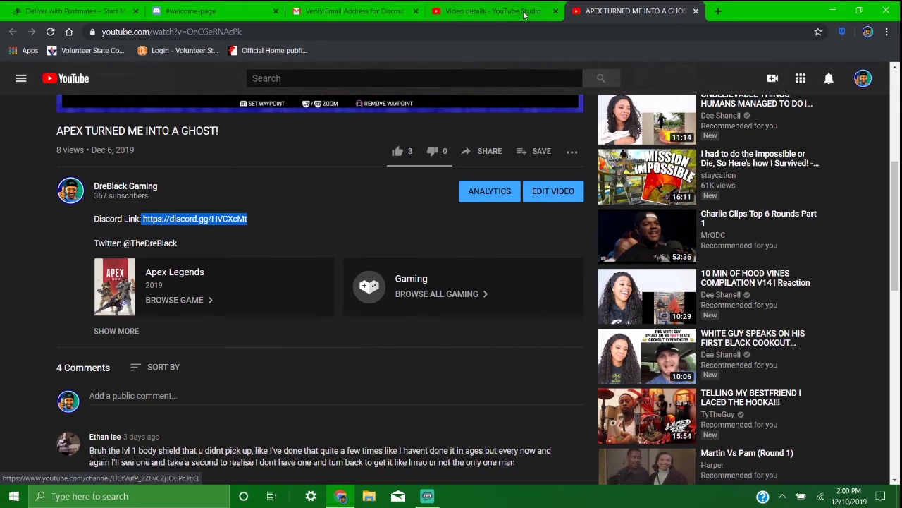
pyautogui.click(212, 12)
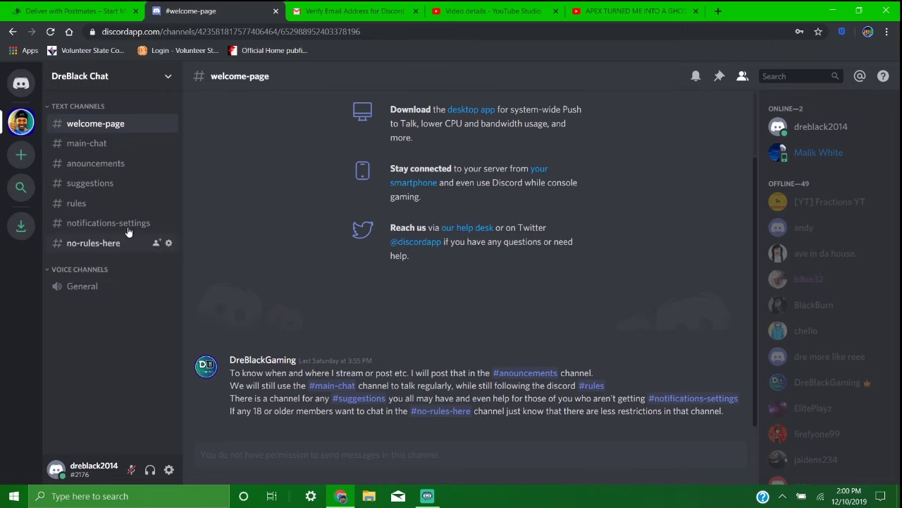
pyautogui.click(21, 154)
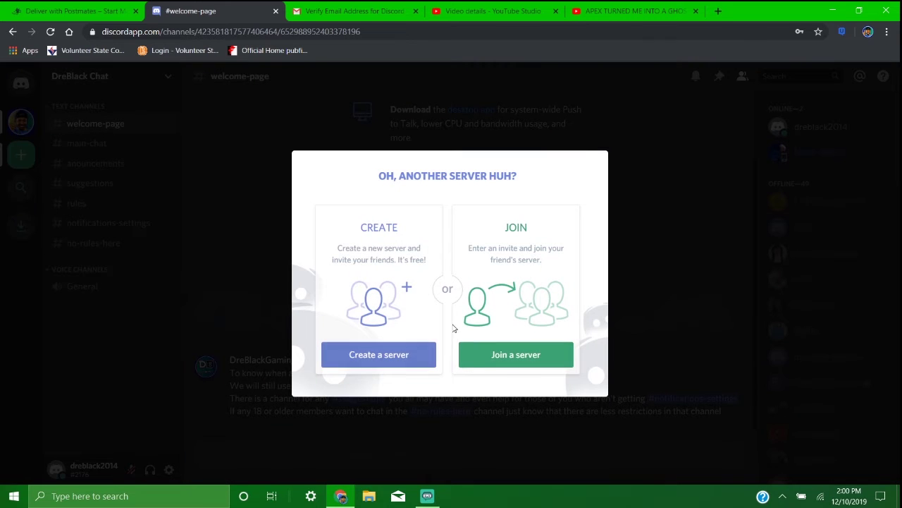
pyautogui.click(515, 355)
pyautogui.rightClick(381, 309)
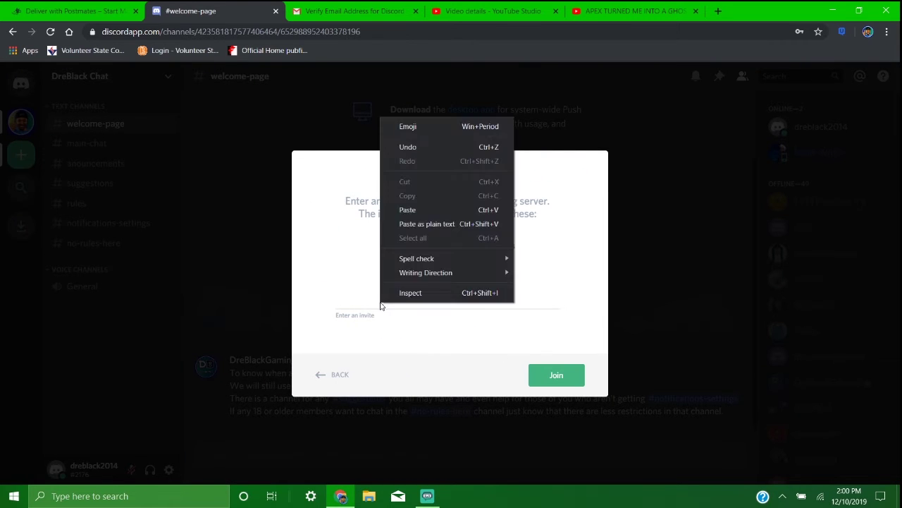
pyautogui.click(424, 206)
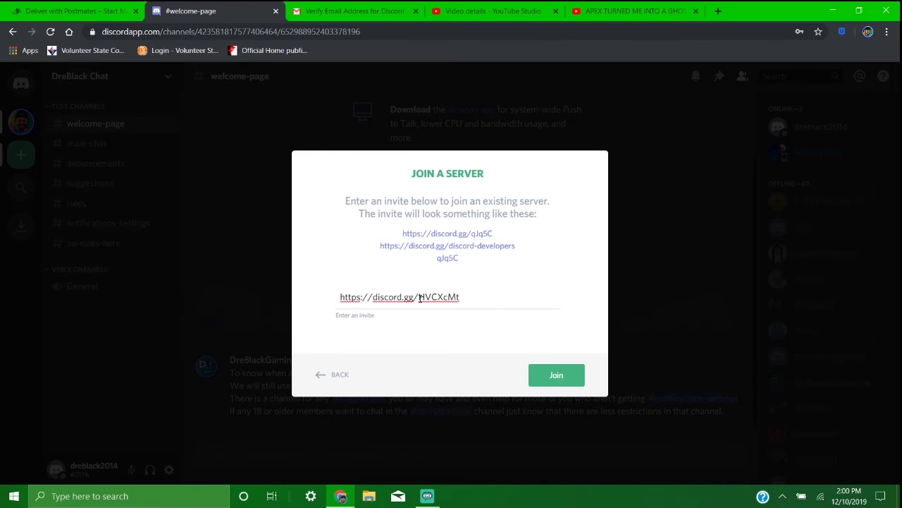
pyautogui.moveTo(419, 297); pyautogui.dragTo(251, 311)
pyautogui.press('BackSpace')
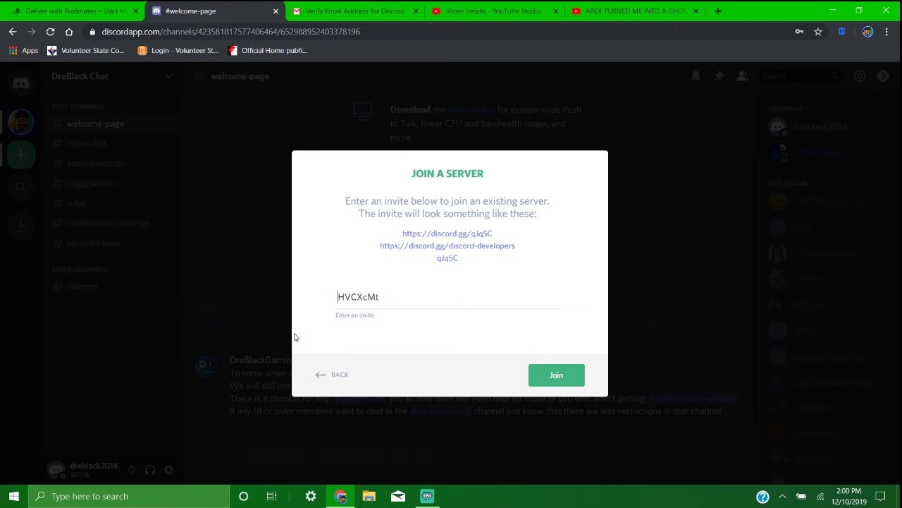
pyautogui.click(553, 381)
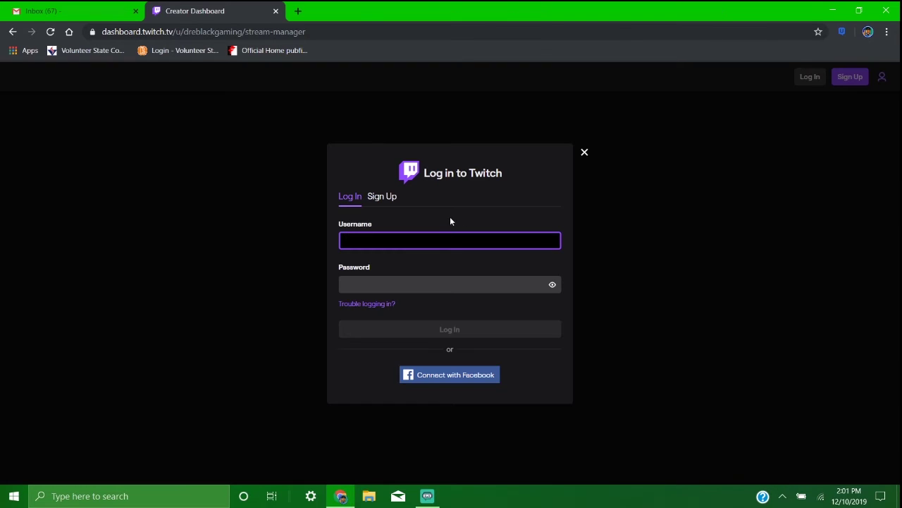
# Create a Twitch account and enter the verification code copied from the Gmail email.
pyautogui.click(393, 201)
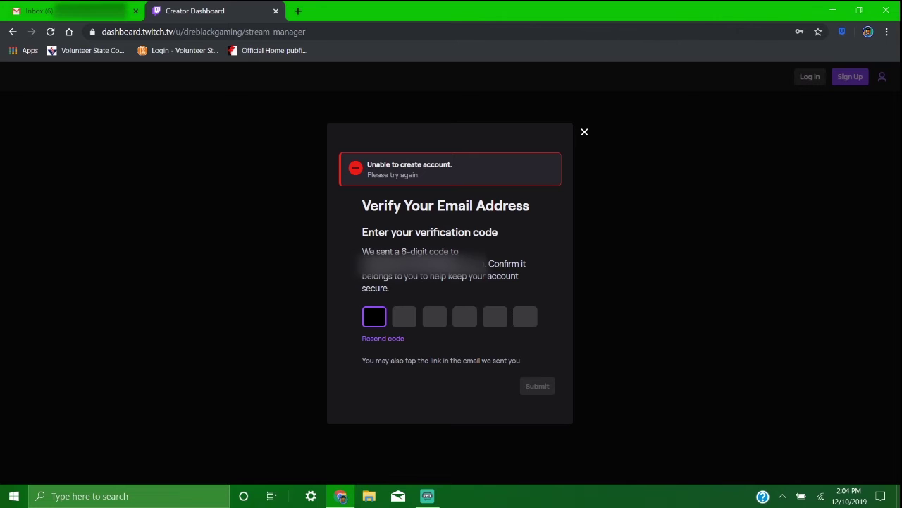
pyautogui.click(88, 13)
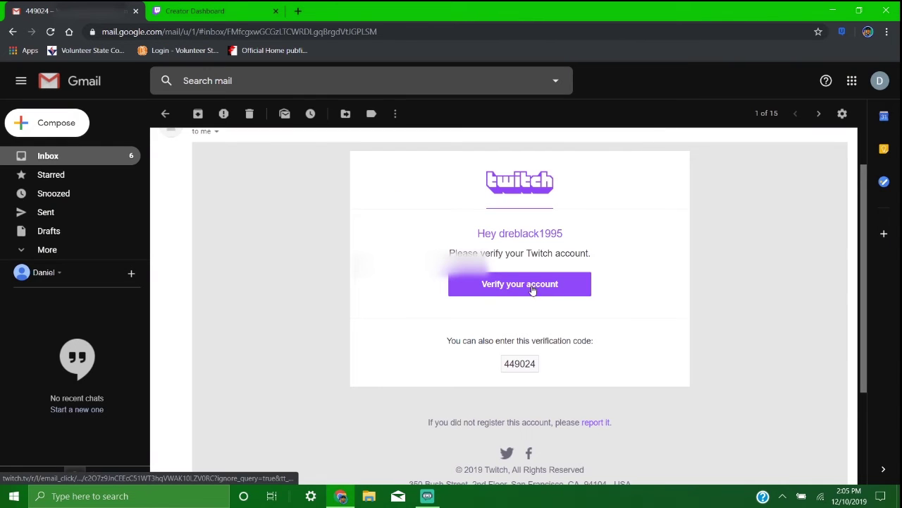
pyautogui.moveTo(505, 365); pyautogui.dragTo(484, 373)
pyautogui.click(542, 371)
pyautogui.click(362, 374)
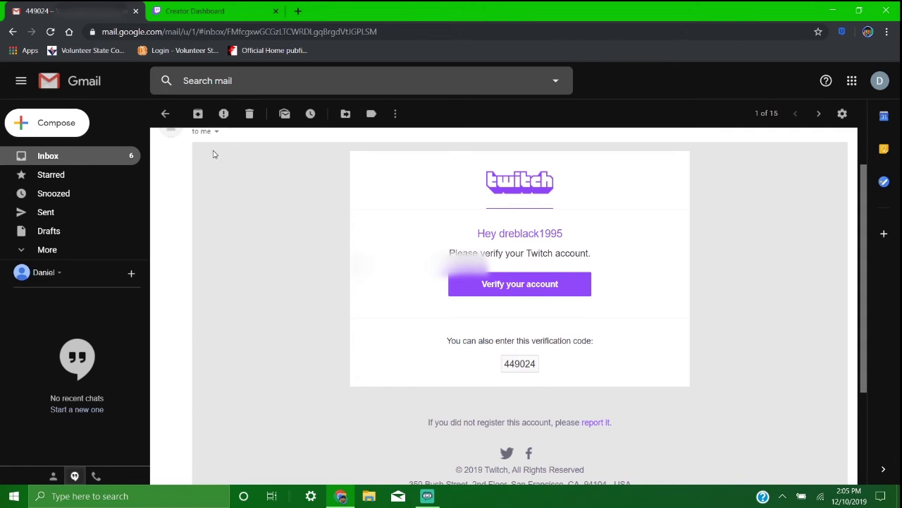
pyautogui.click(198, 11)
pyautogui.hotkey('ctrl', 'v')
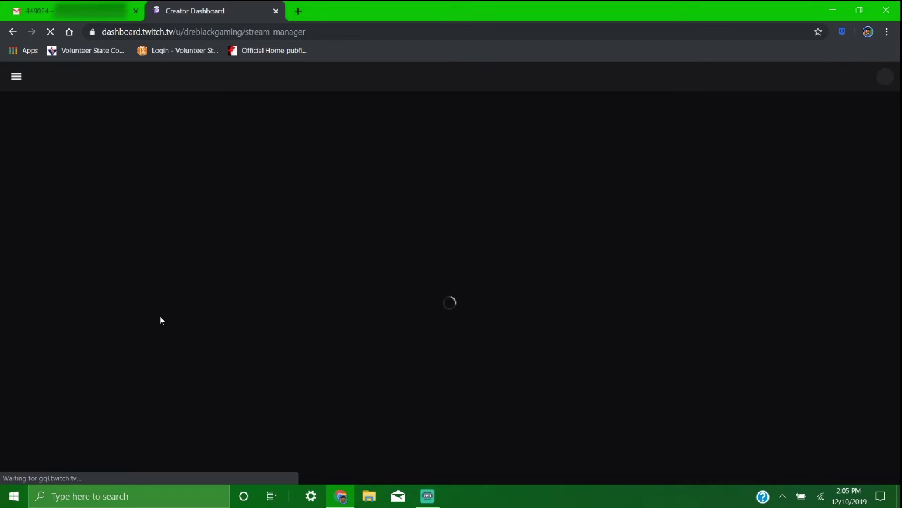
# Choose Back to my account from the avatar menu, then close the menu.
pyautogui.click(884, 76)
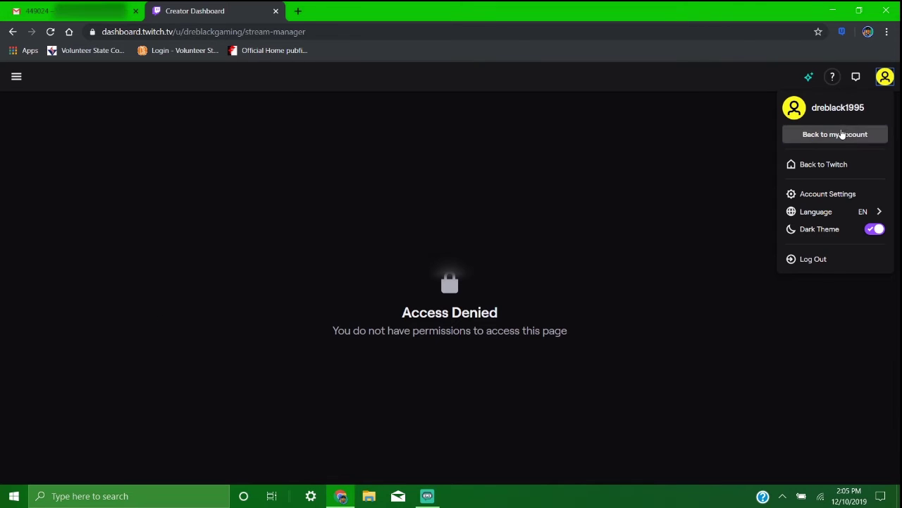
pyautogui.click(839, 134)
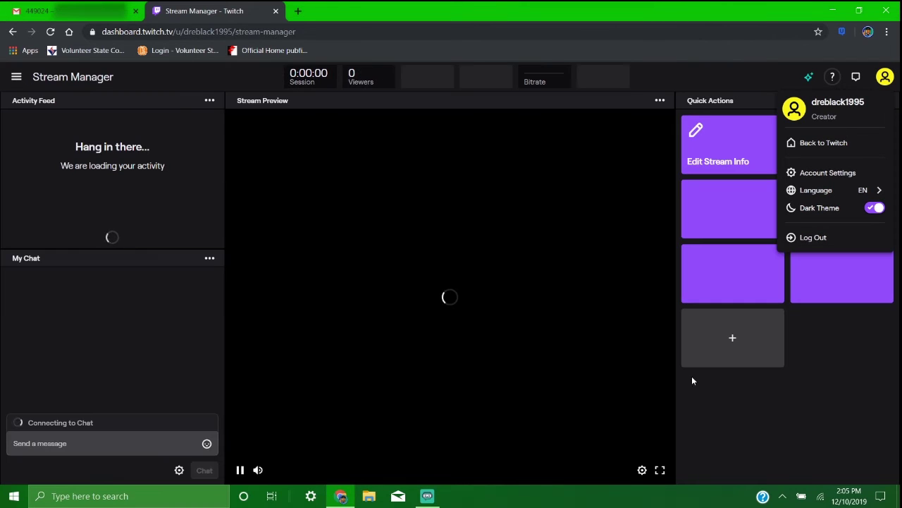
pyautogui.click(873, 433)
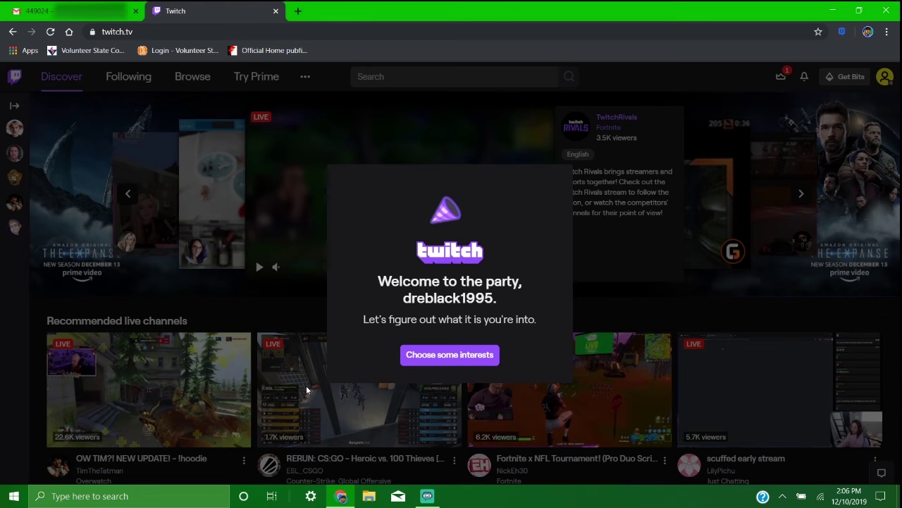
# Select the Grand Theft Auto V, Minecraft and Apex Legends interest tiles and click Done.
pyautogui.click(424, 361)
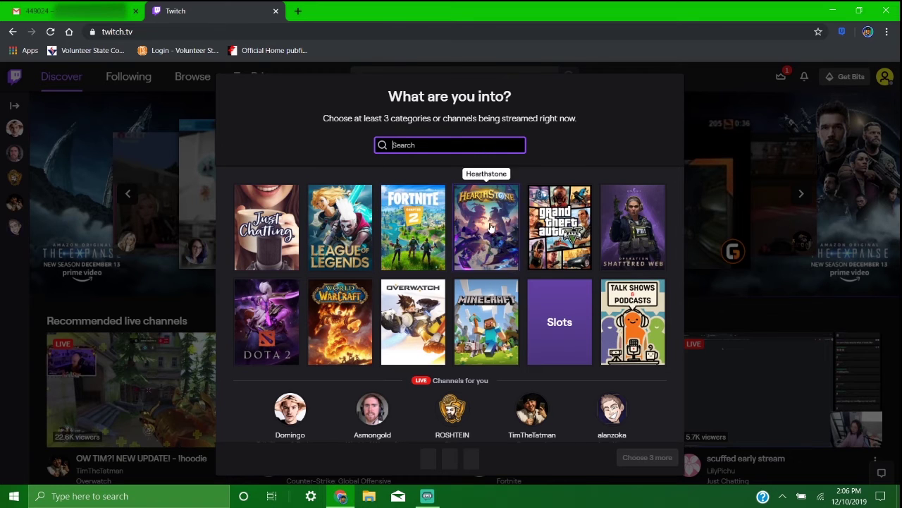
pyautogui.scroll(-1, 543, 337)
pyautogui.scroll(1, 549, 233)
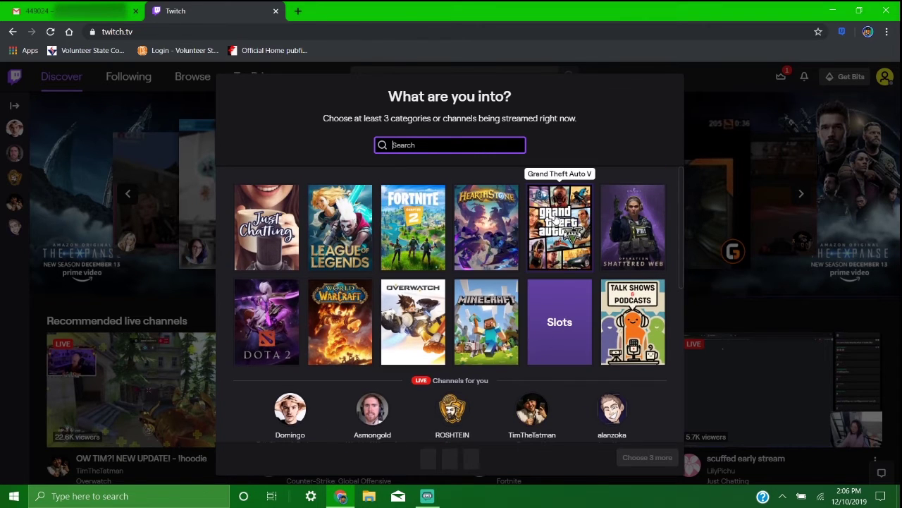
pyautogui.click(547, 238)
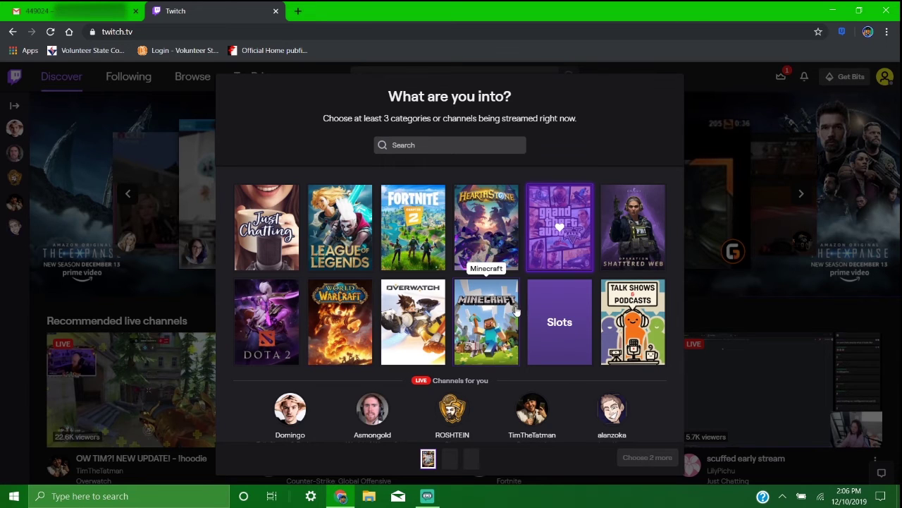
pyautogui.click(485, 325)
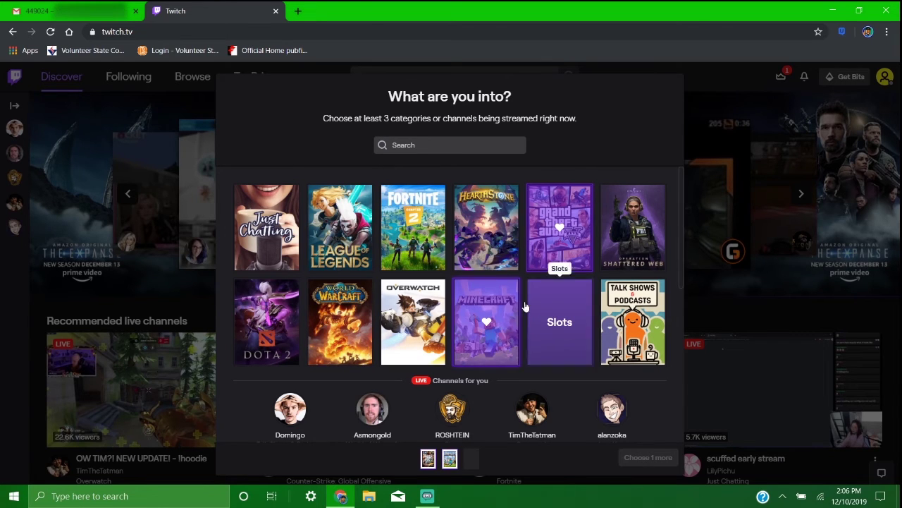
pyautogui.scroll(-2, 397, 320)
pyautogui.scroll(-2, 397, 320)
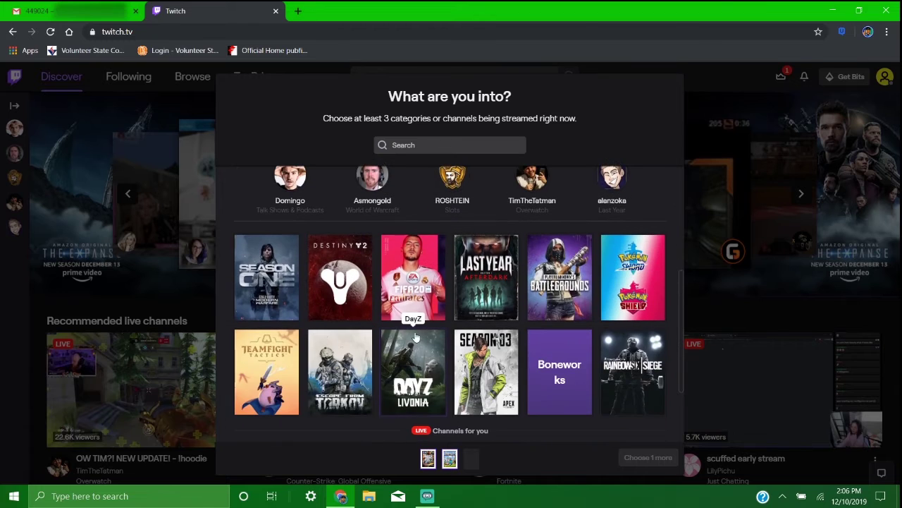
pyautogui.scroll(-1, 527, 366)
pyautogui.scroll(-1, 527, 360)
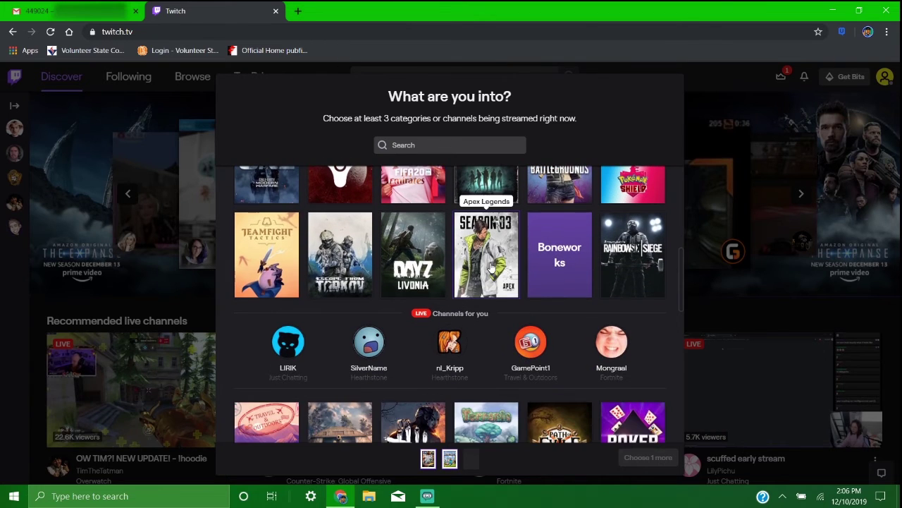
pyautogui.click(486, 255)
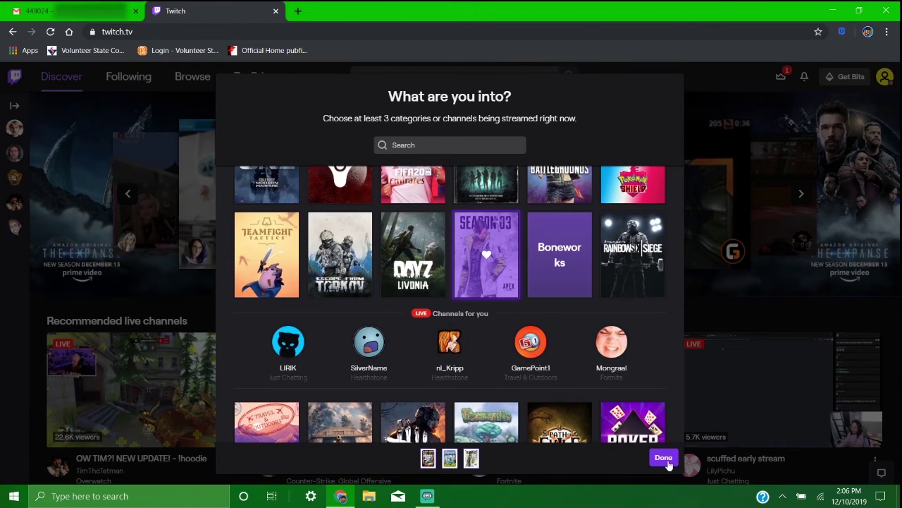
pyautogui.click(666, 460)
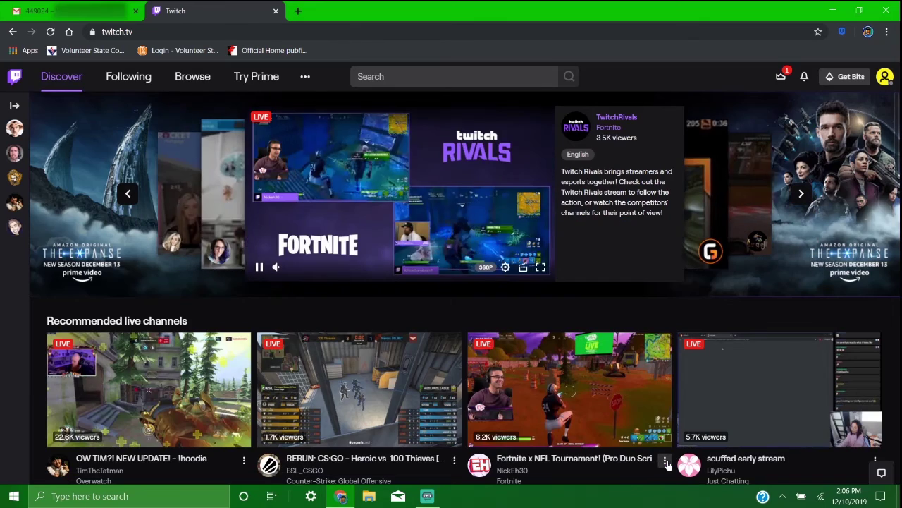
# Enter 'dreblack' in the Twitch search box to show channel suggestions.
pyautogui.scroll(-1, 405, 289)
pyautogui.scroll(-2, 405, 289)
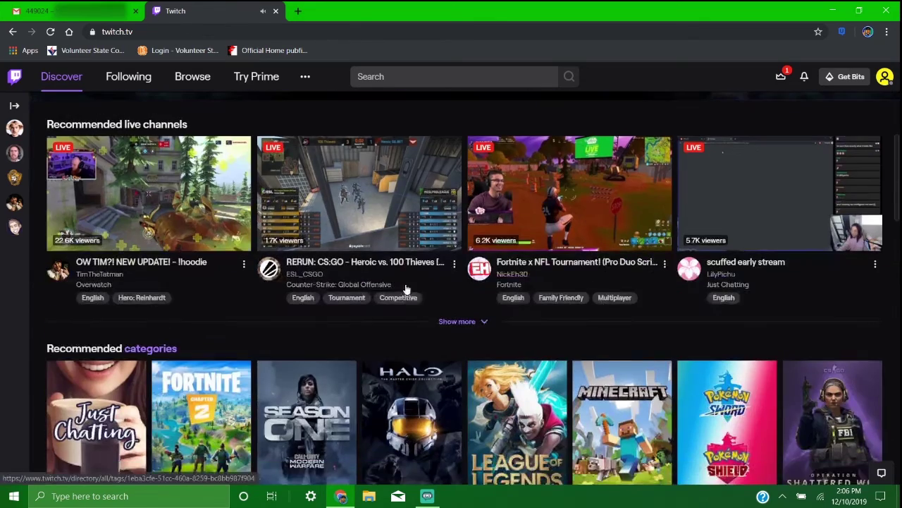
pyautogui.scroll(1, 272, 284)
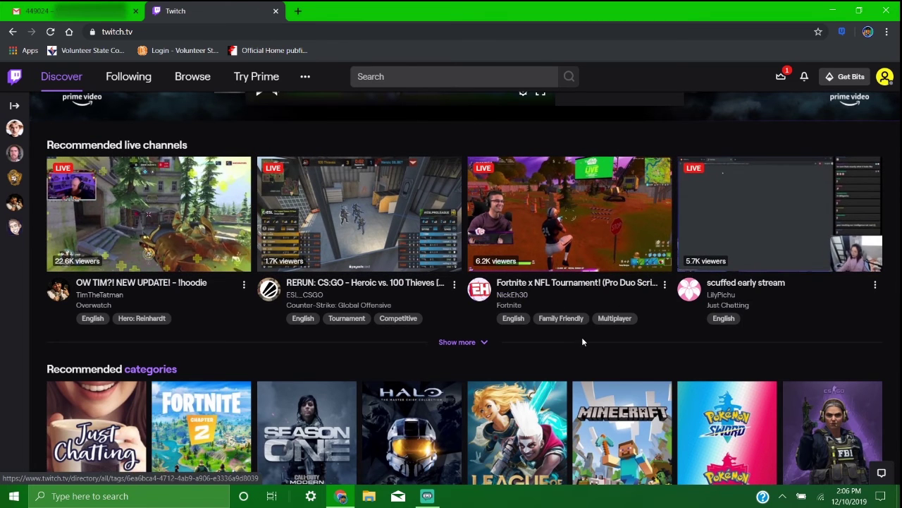
pyautogui.scroll(3, 581, 337)
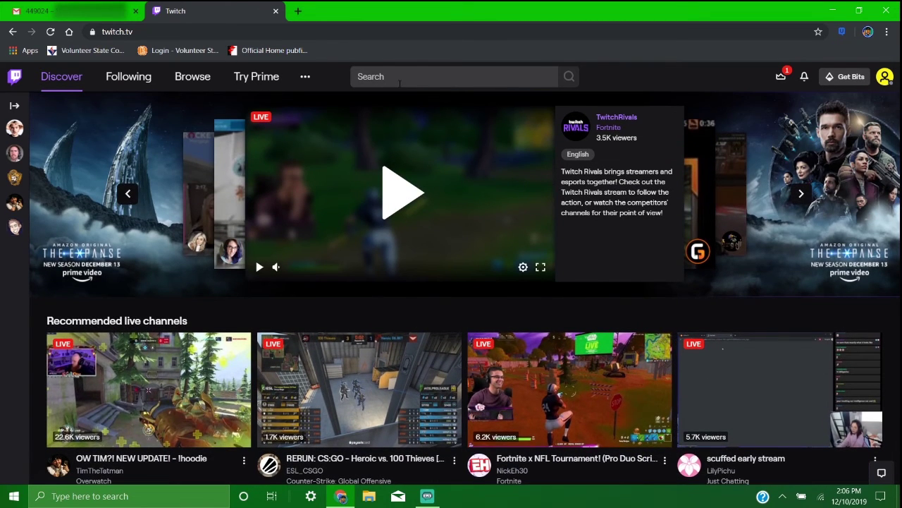
pyautogui.click(399, 82)
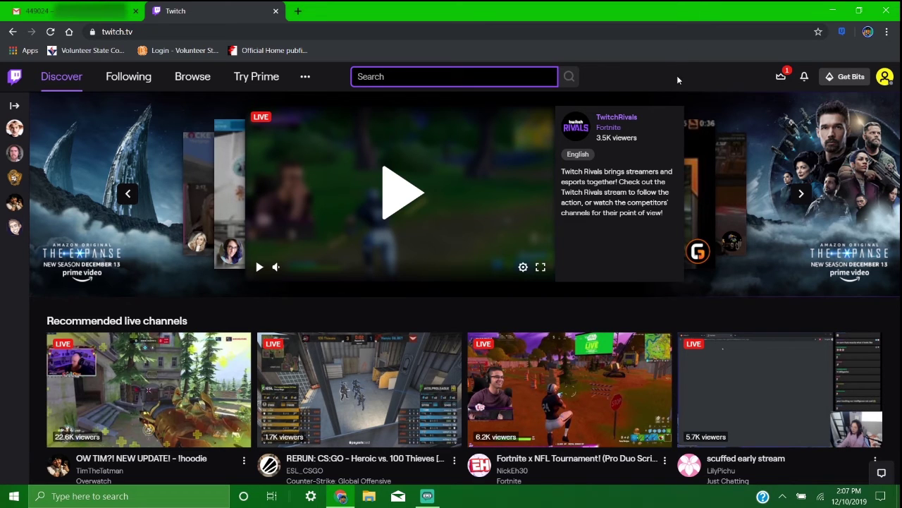
pyautogui.write('dre')
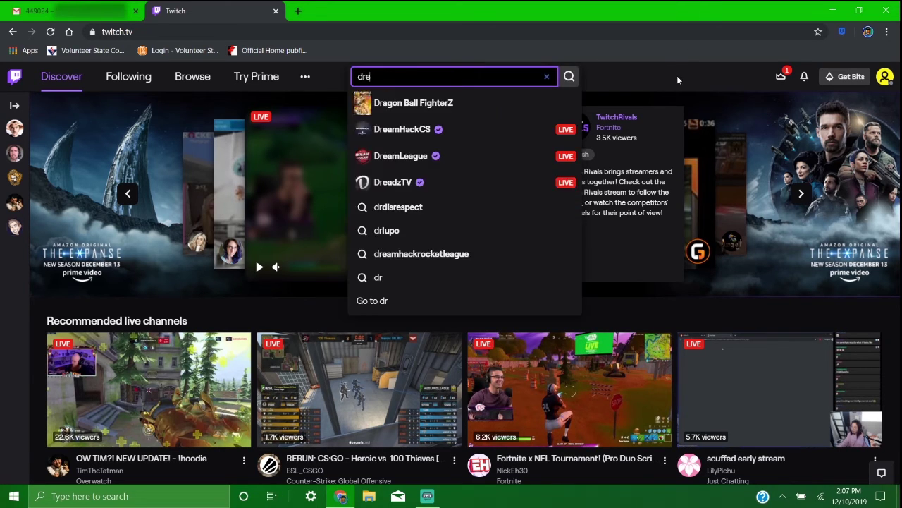
pyautogui.write('black')
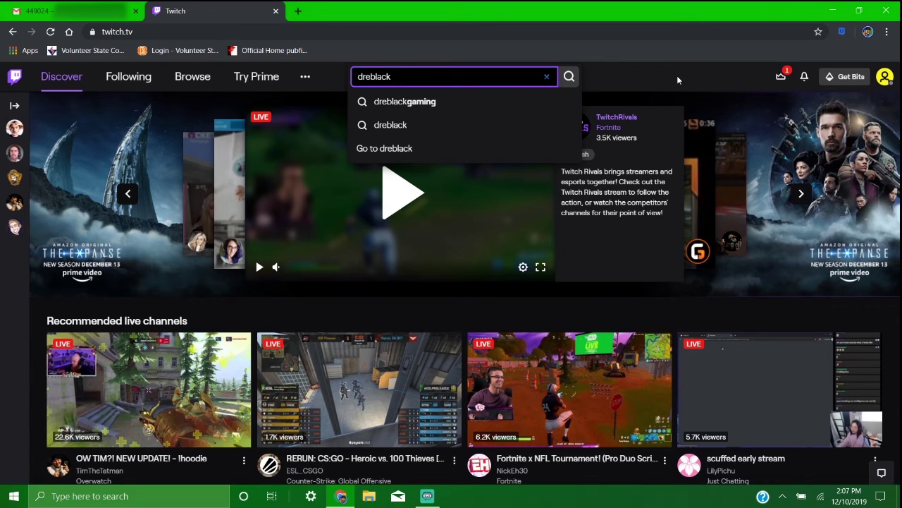
# Pick the dreblackgaming suggestion, open the DreBlackGaming channel, and follow it.
pyautogui.click(456, 105)
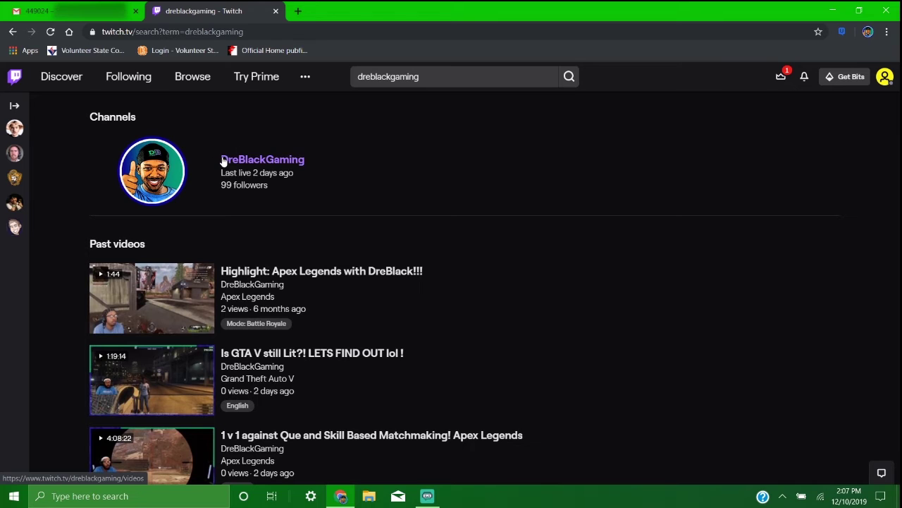
pyautogui.click(275, 163)
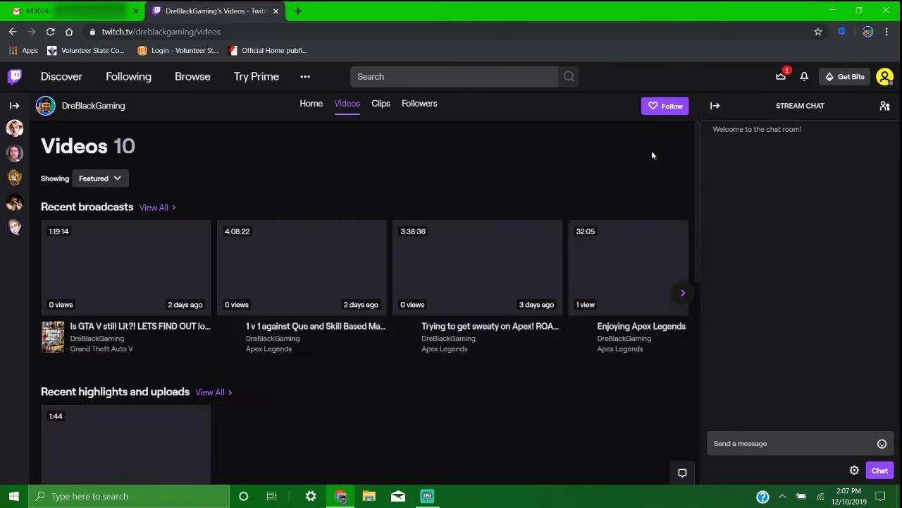
pyautogui.click(654, 106)
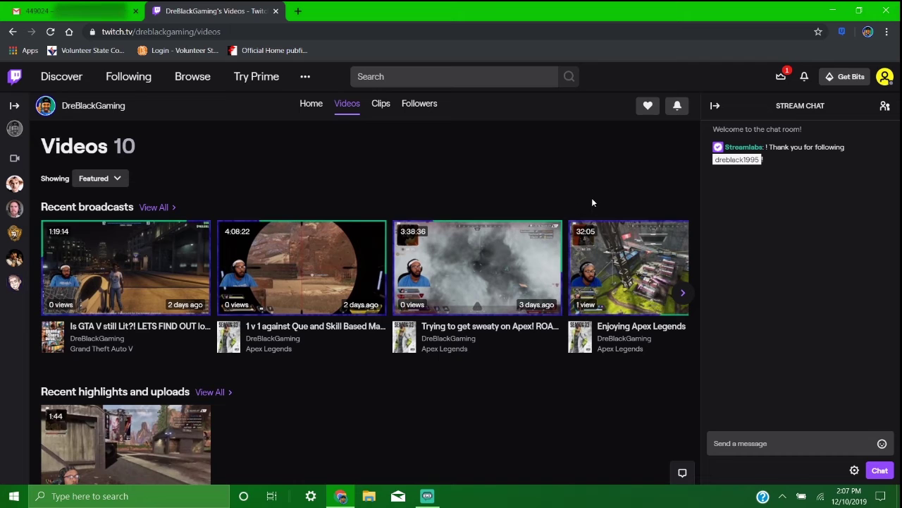
# Open Discord in a new tab, view DreBlack Chat's #anouncements channel, then open another blank tab.
pyautogui.hotkey('ctrl', 't')
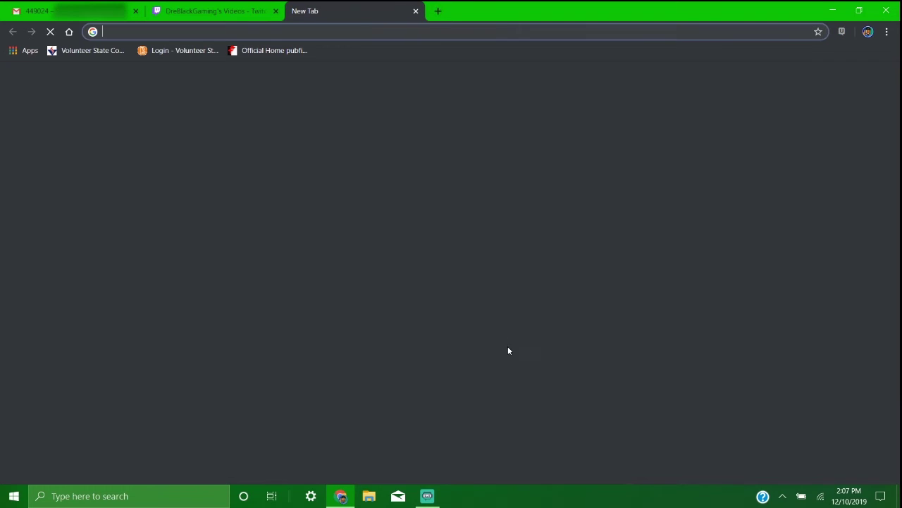
pyautogui.click(443, 313)
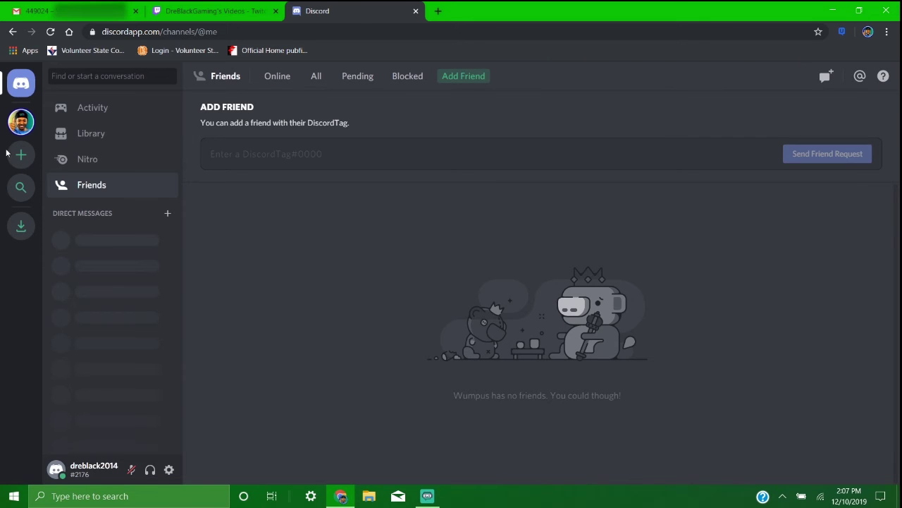
pyautogui.click(21, 121)
pyautogui.click(99, 165)
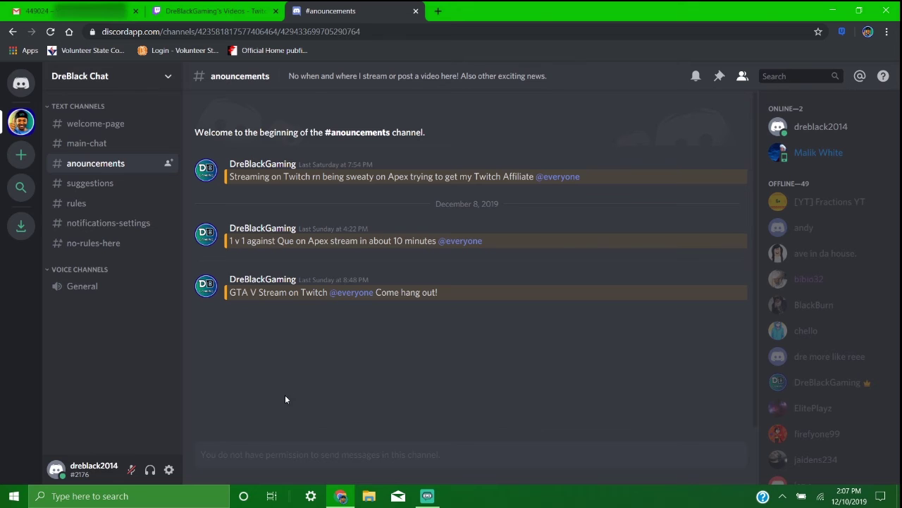
pyautogui.click(438, 10)
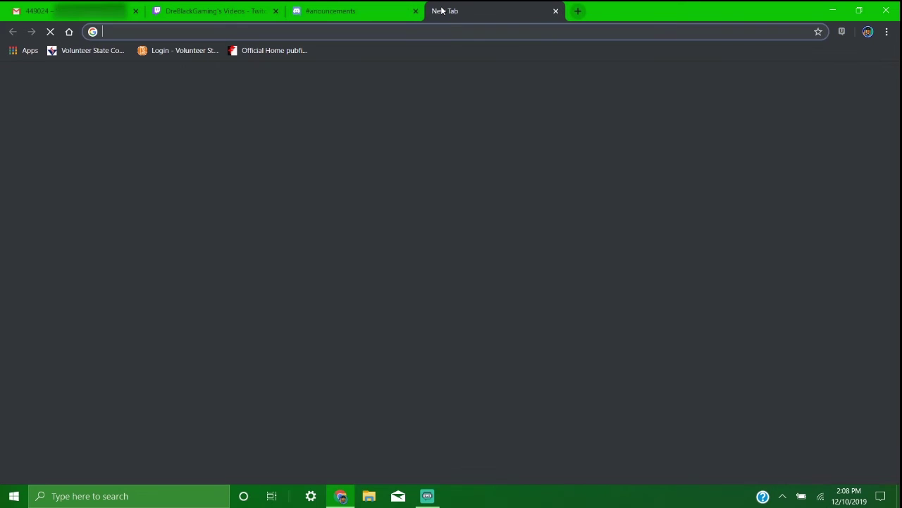
# Load the YouTube home page in the new tab and check its notifications bell.
pyautogui.click(315, 310)
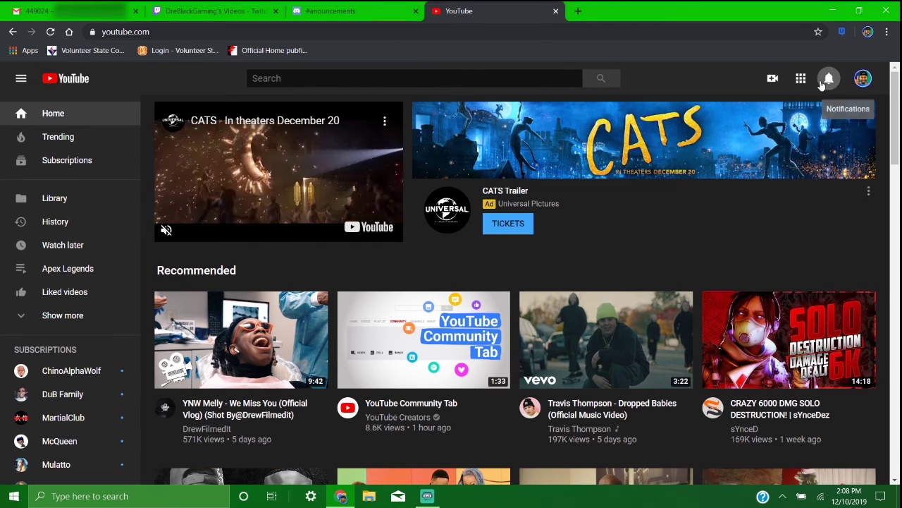
pyautogui.click(829, 79)
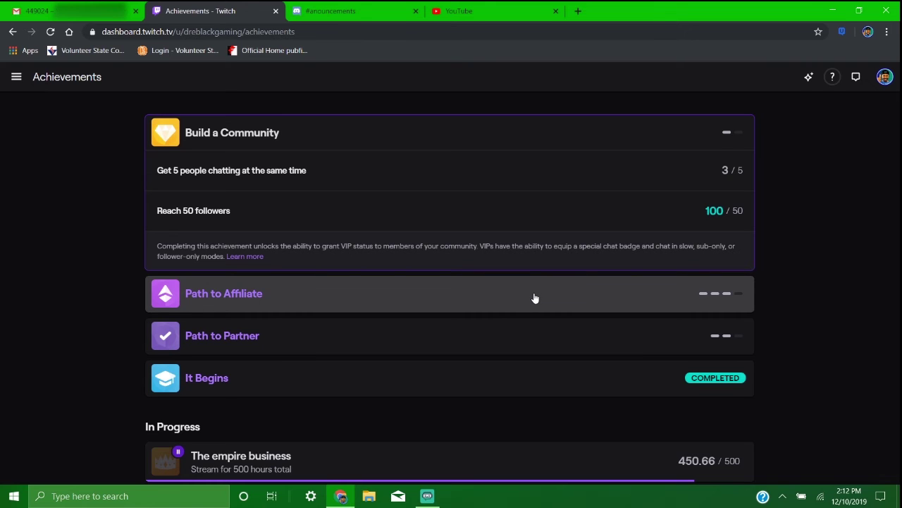
# Expand Path to Affiliate: 100/50 followers, 41.68/8 hours, 17/7 days, 0.69/3 average viewers.
pyautogui.click(533, 297)
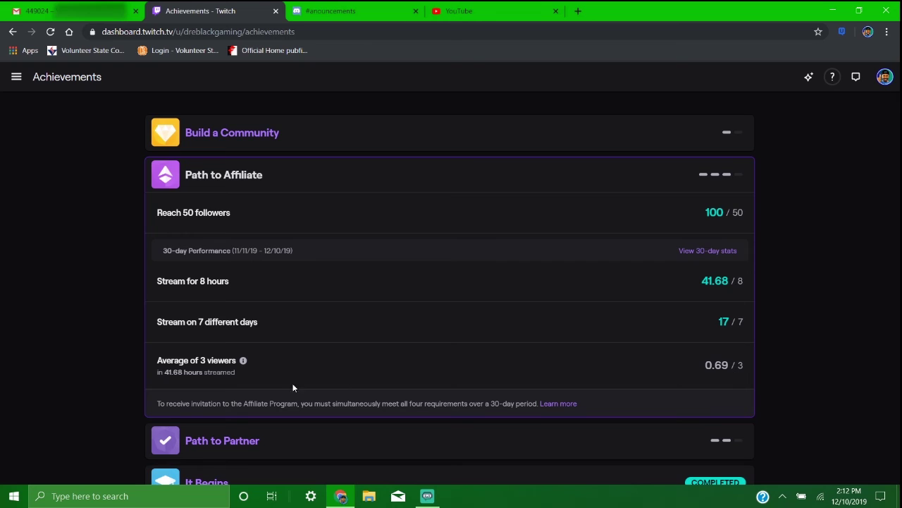
pyautogui.moveTo(246, 362)
pyautogui.scroll(-1, 225, 248)
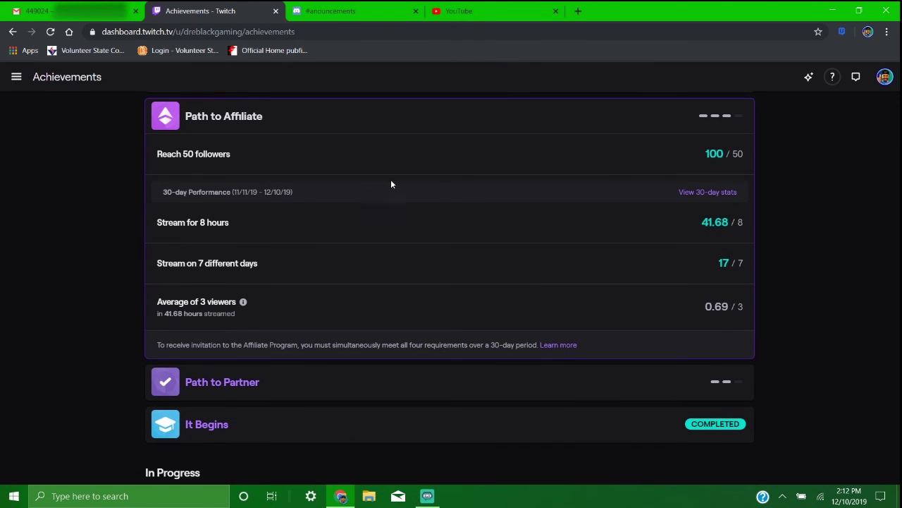
# Compare the Path to Partner and Path to Affiliate requirements, then expand the completed It Begins checklist.
pyautogui.click(371, 389)
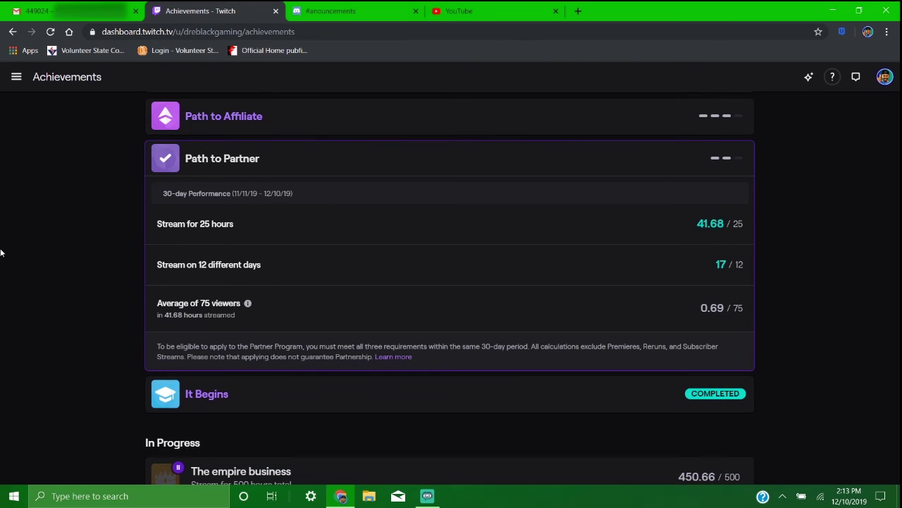
pyautogui.scroll(-1, 25, 254)
pyautogui.scroll(1, 47, 250)
pyautogui.click(280, 127)
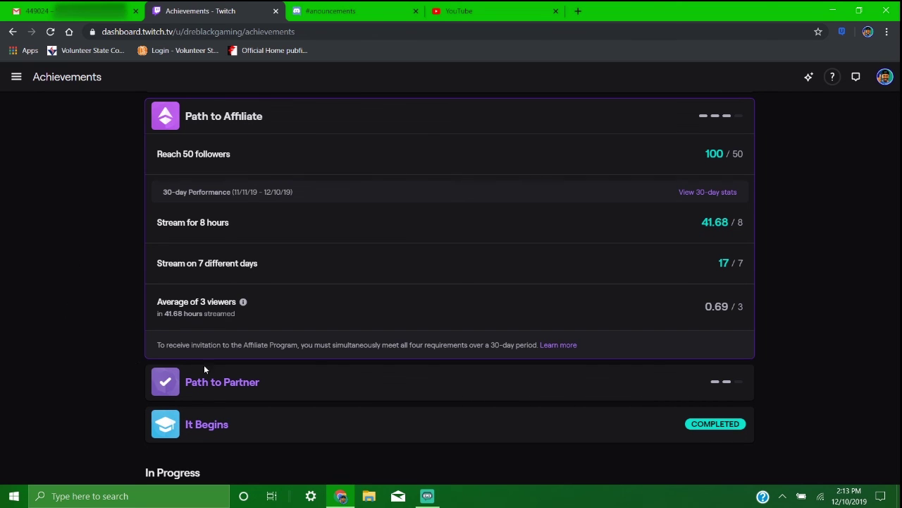
pyautogui.click(282, 394)
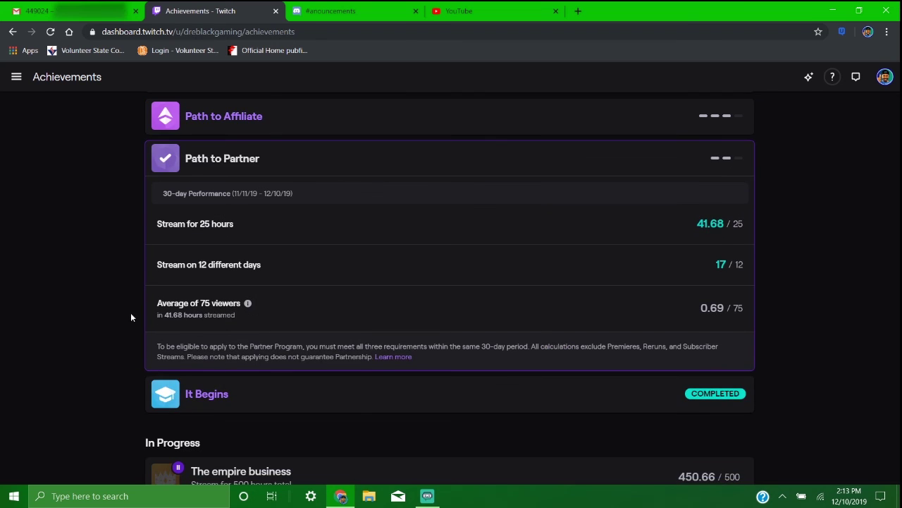
pyautogui.scroll(-2, 323, 331)
pyautogui.click(198, 295)
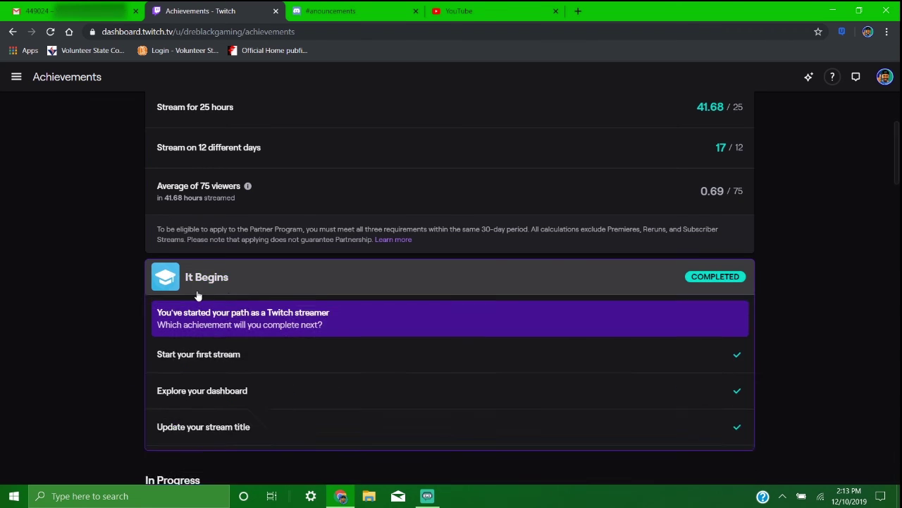
pyautogui.scroll(2, 27, 283)
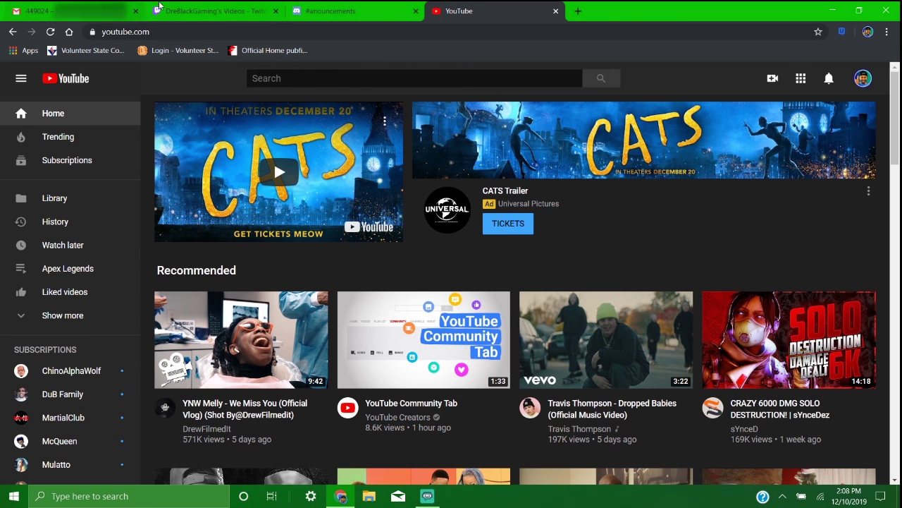
# Flip between the Twitch, Discord and YouTube tabs, finishing on Discord's #anouncements channel.
pyautogui.click(183, 6)
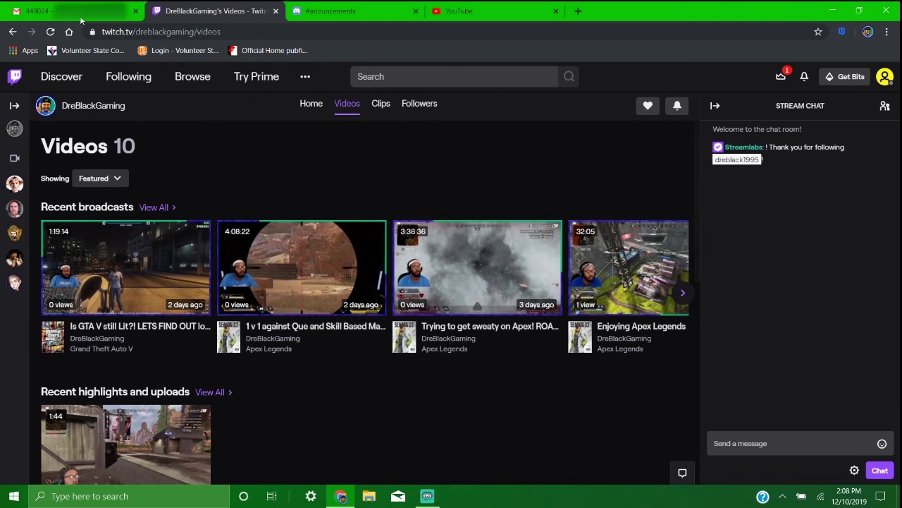
pyautogui.click(330, 10)
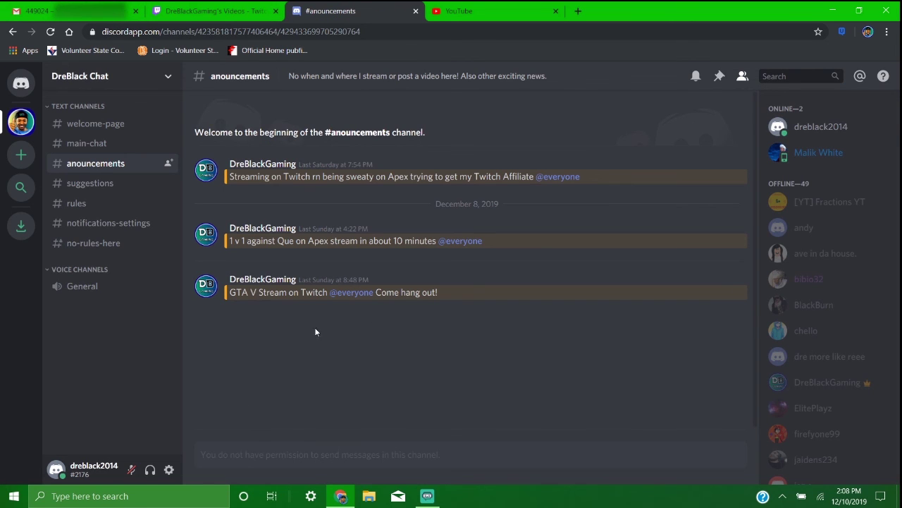
pyautogui.click(234, 6)
pyautogui.click(330, 10)
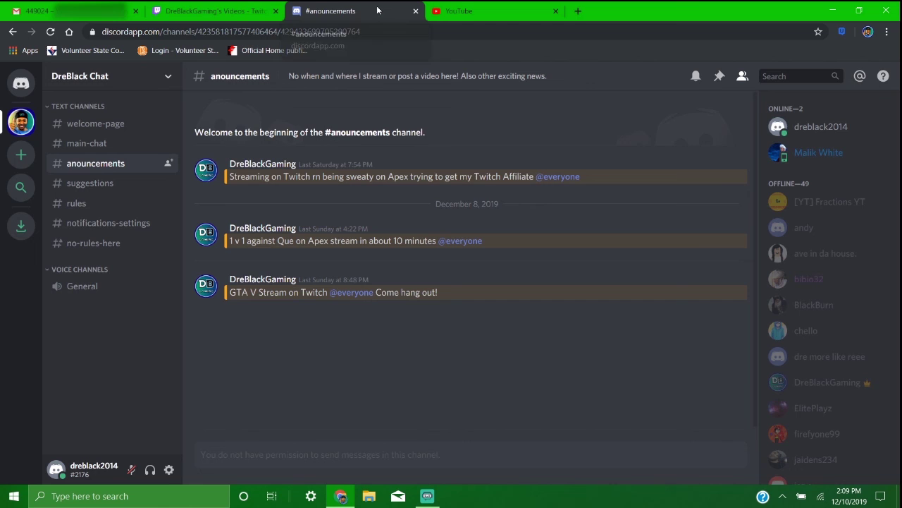
pyautogui.click(221, 11)
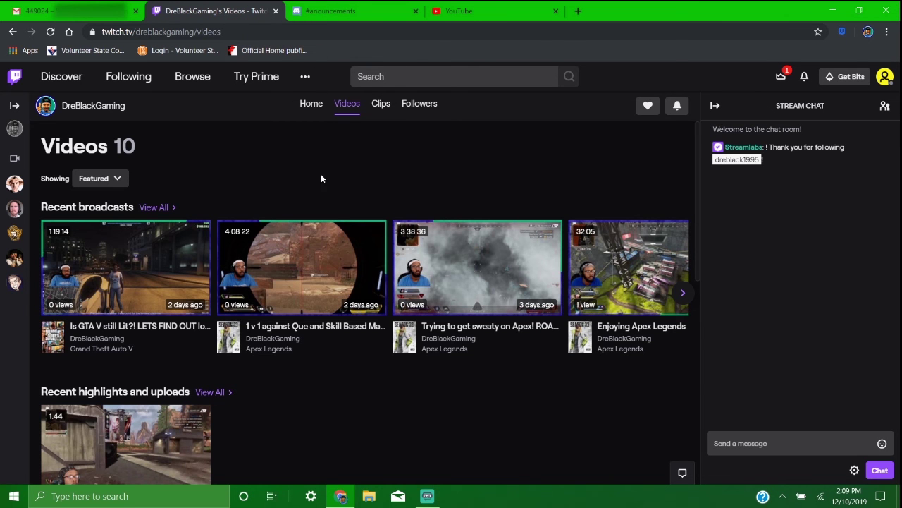
pyautogui.click(500, 11)
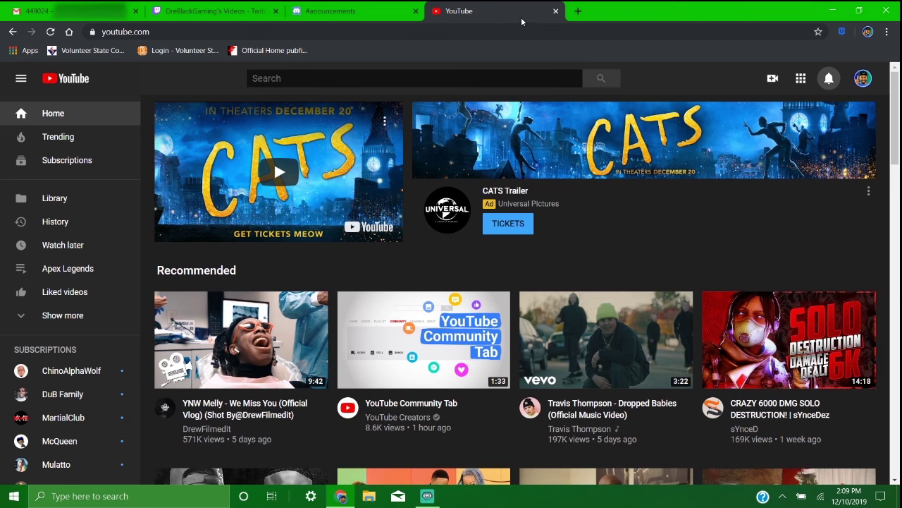
pyautogui.click(328, 9)
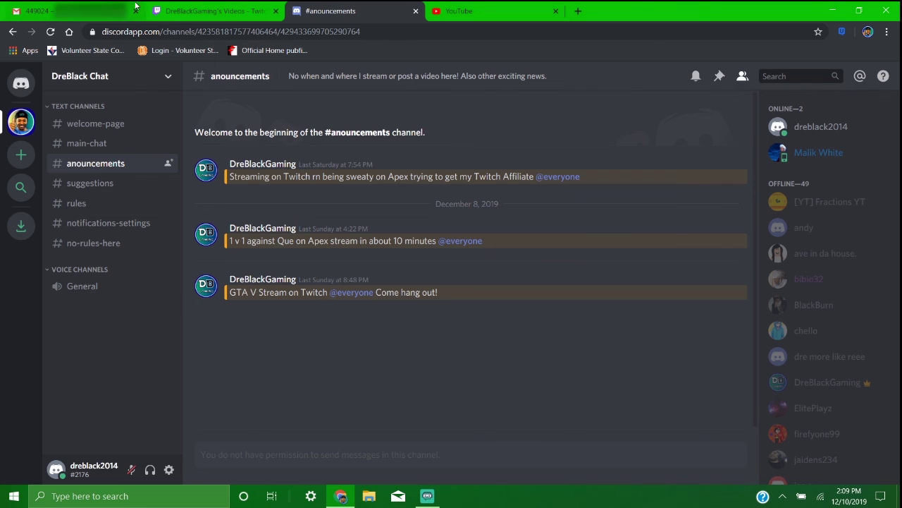